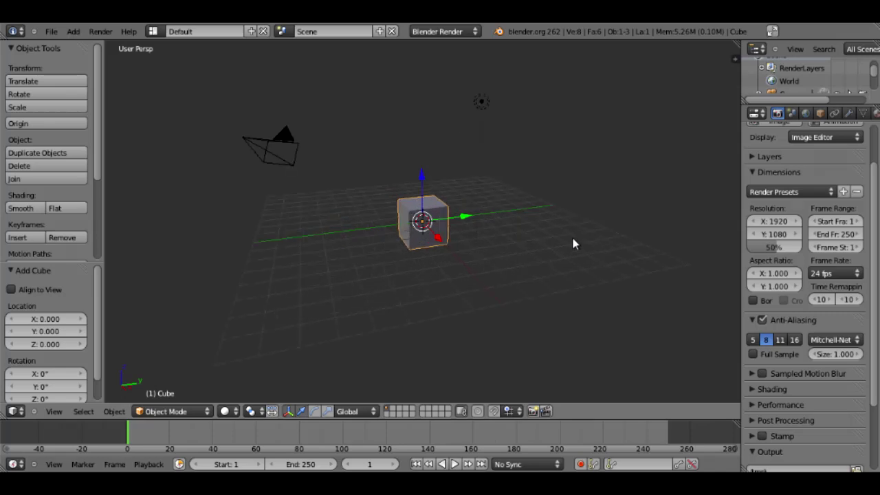
# Delete the default cube, the camera and the lamp to empty the scene.
pyautogui.moveTo(574, 243); pyautogui.dragTo(484, 239, button='middle')
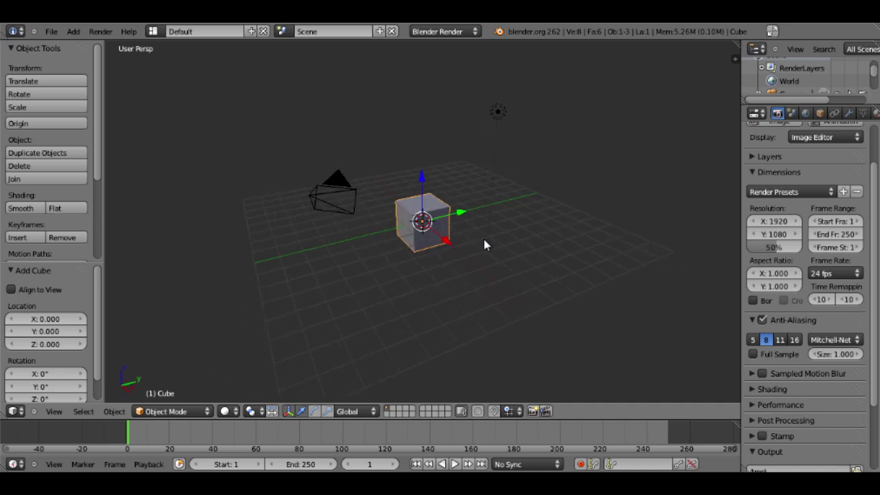
pyautogui.moveTo(484, 244); pyautogui.dragTo(445, 240, button='middle')
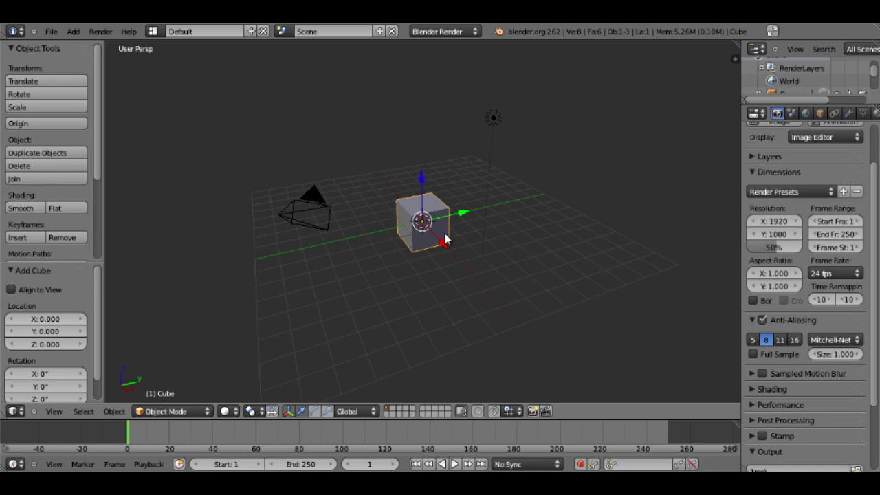
pyautogui.press('x')
pyautogui.click(446, 229)
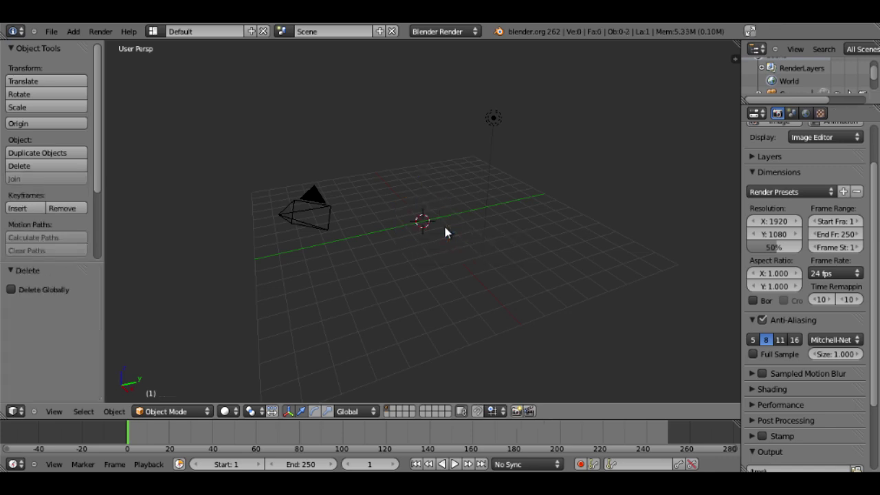
pyautogui.rightClick(325, 220)
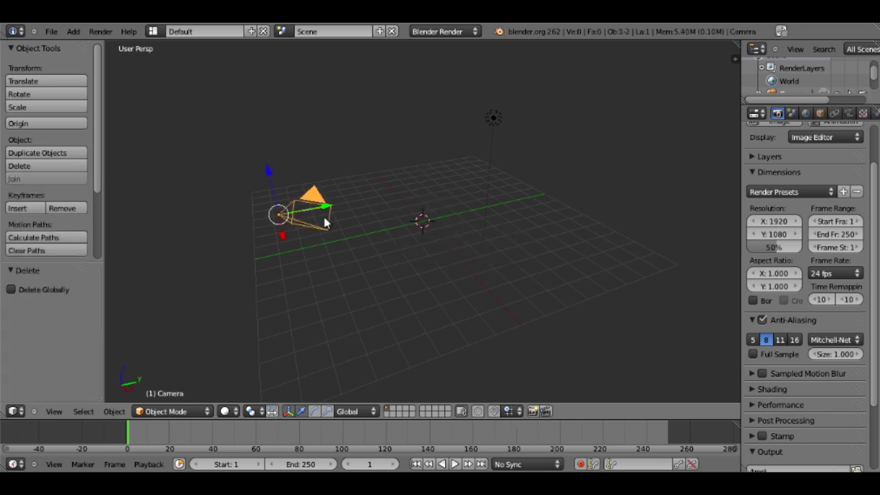
pyautogui.press('Up')
pyautogui.press('x')
pyautogui.click(324, 219)
pyautogui.rightClick(494, 117)
pyautogui.press('x')
pyautogui.click(498, 119)
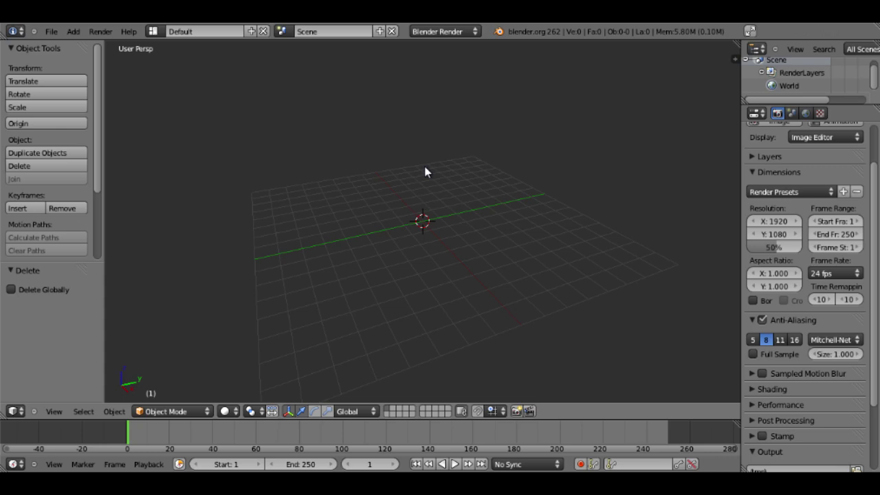
# Add a text object at the centre of the grid.
pyautogui.press('KP_1')
pyautogui.moveTo(425, 172); pyautogui.dragTo(427, 216, button='middle')
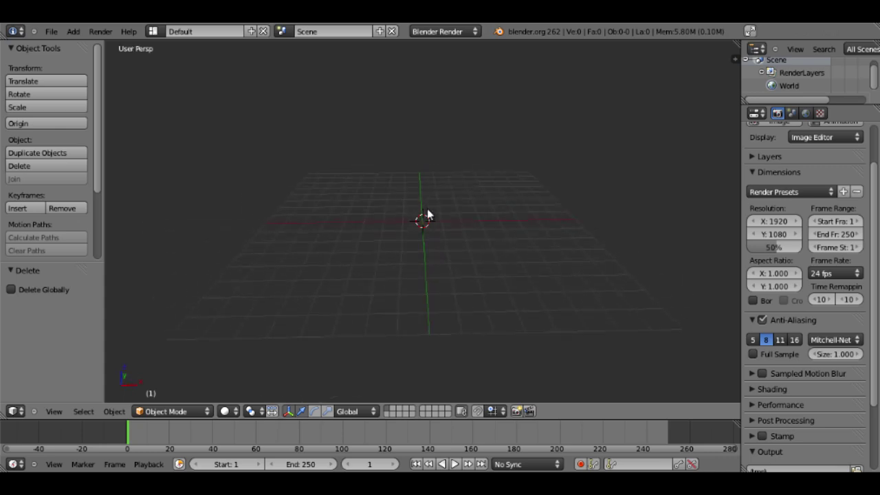
pyautogui.press('space')
pyautogui.write('add t')
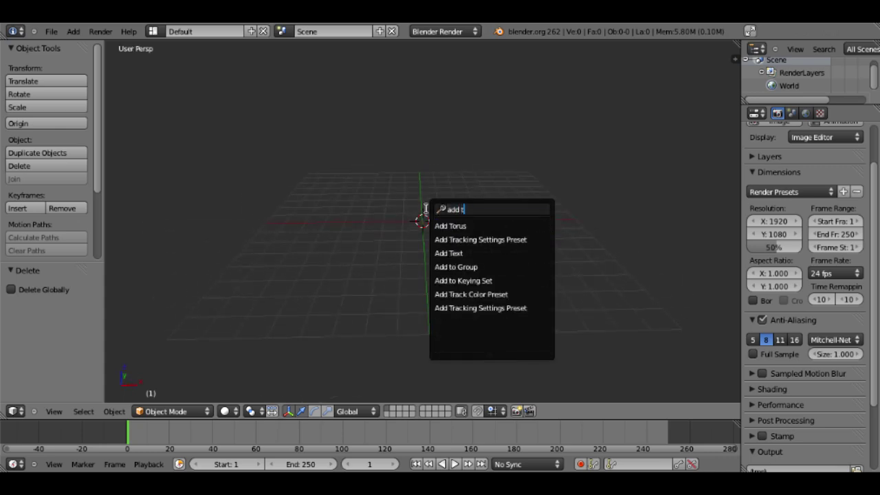
pyautogui.write('ext')
pyautogui.press('Return')
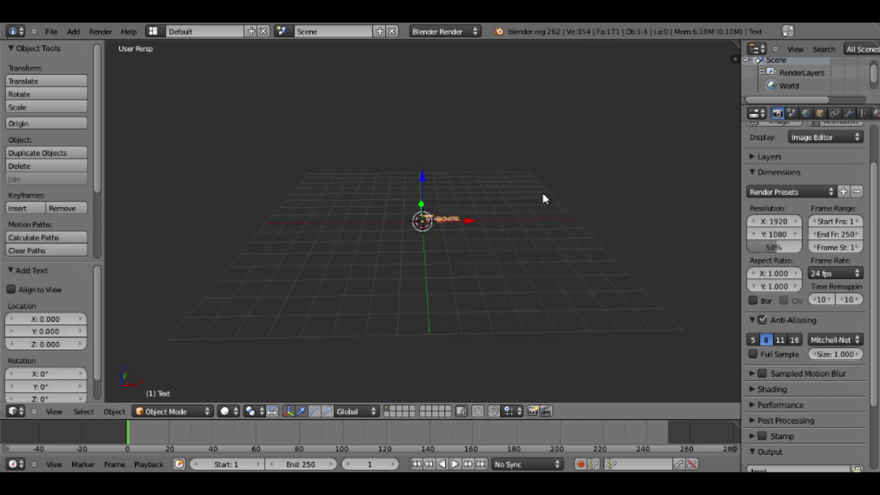
# Replace the text object's default wording with "Intro".
pyautogui.press('Tab')
pyautogui.press('BackSpace')
pyautogui.press('BackSpace')
pyautogui.press('BackSpace')
pyautogui.press('BackSpace')
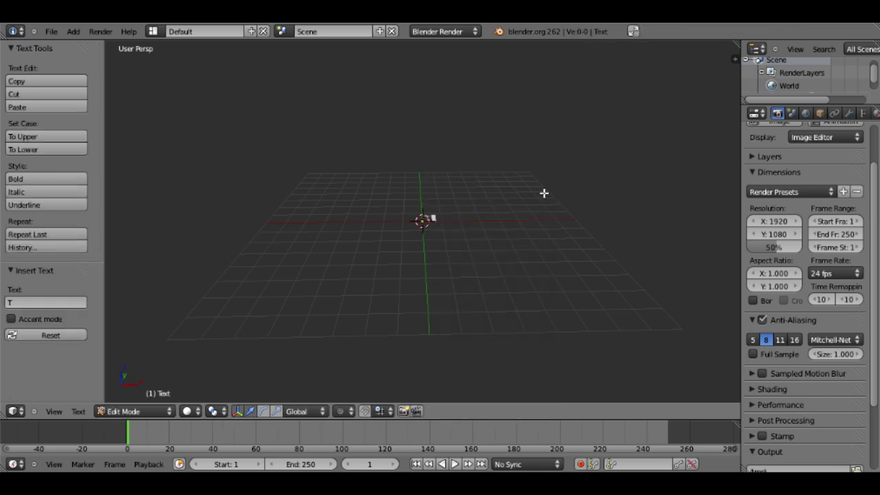
pyautogui.write('Intro')
pyautogui.moveTo(544, 193); pyautogui.dragTo(586, 364, button='middle')
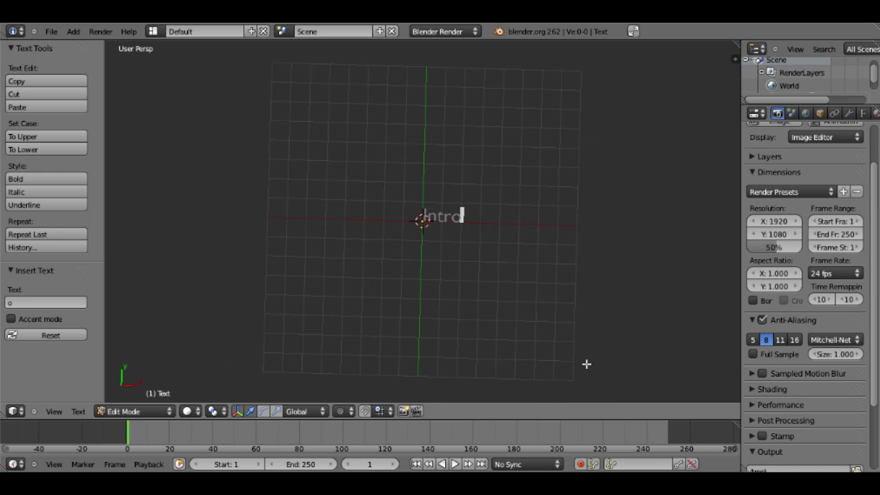
pyautogui.press('Tab')
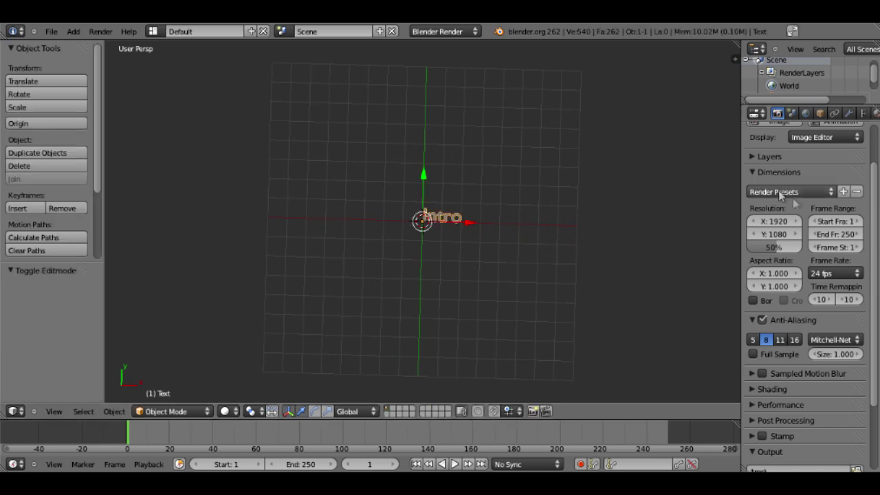
# Give the Intro text thickness by setting its geometry extrude to 0.2.
pyautogui.click(864, 114)
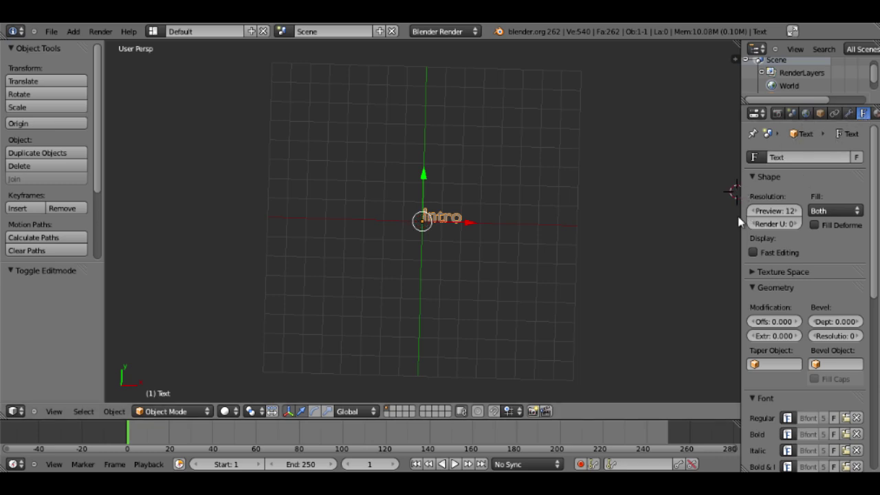
pyautogui.moveTo(741, 220); pyautogui.dragTo(714, 237)
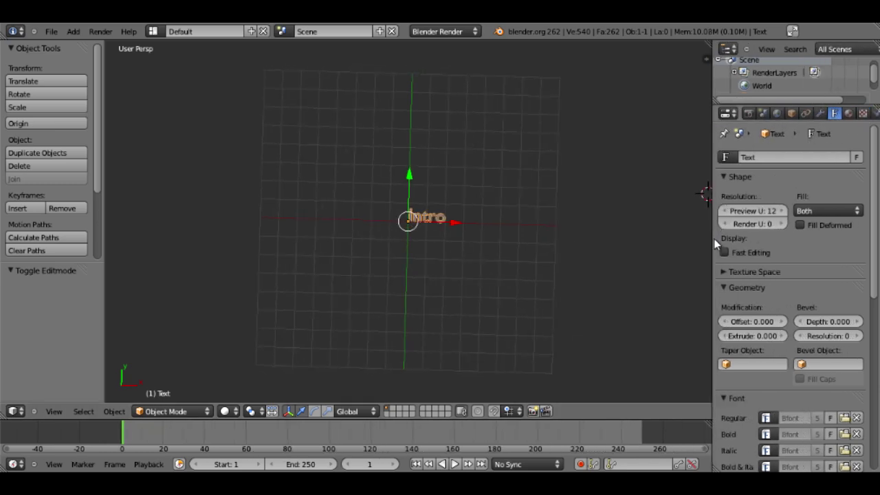
pyautogui.click(748, 335)
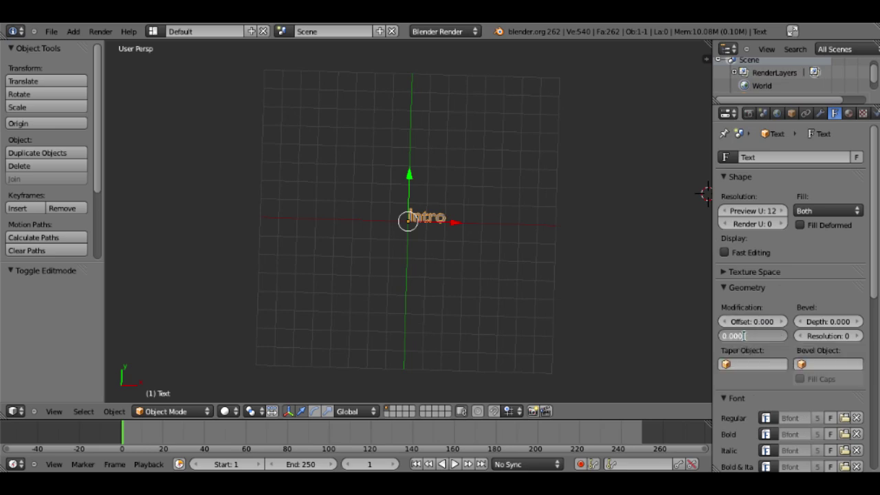
pyautogui.write('0.2')
pyautogui.press('Return')
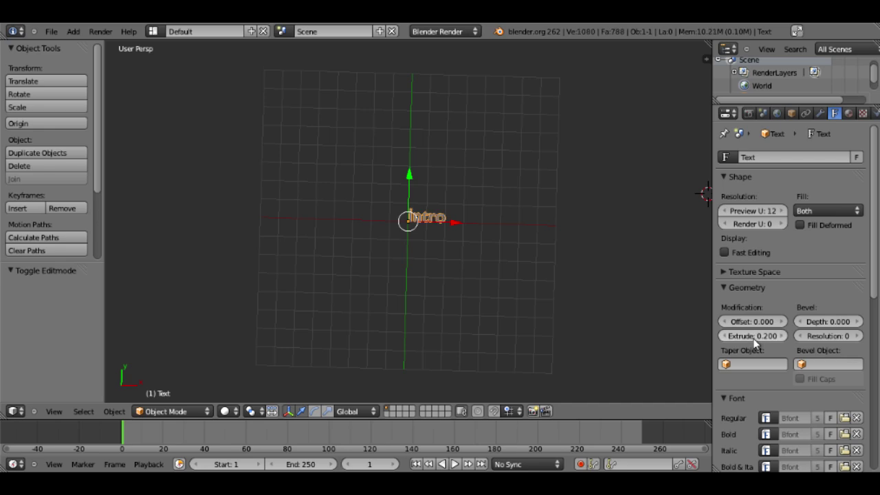
pyautogui.moveTo(575, 261); pyautogui.dragTo(542, 161, button='middle')
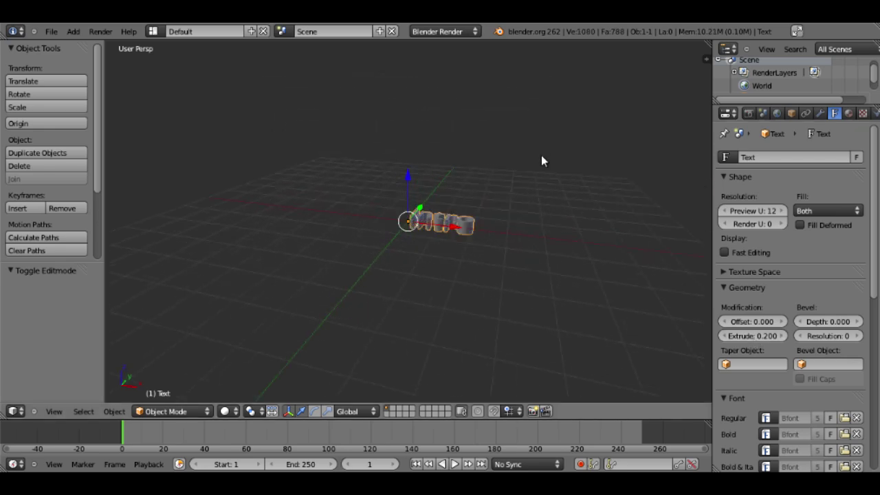
pyautogui.moveTo(536, 309); pyautogui.dragTo(556, 310, button='middle')
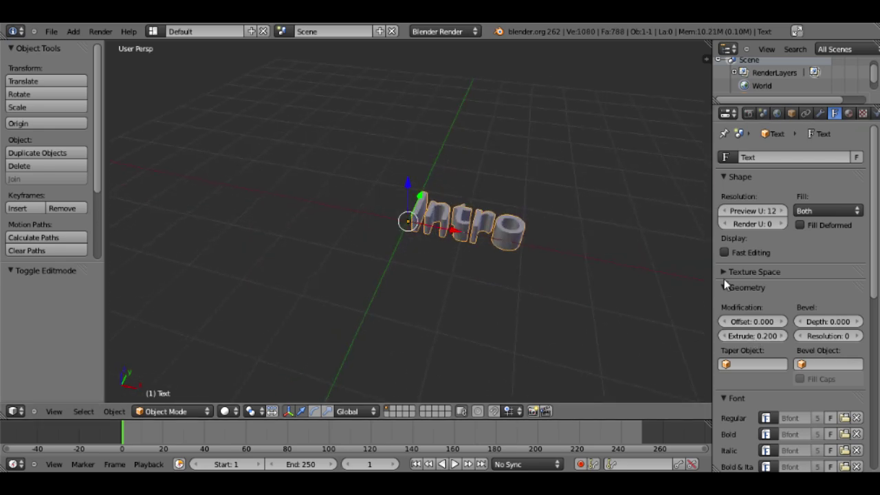
# Bevel the edges of the Intro text with a depth of 0.013.
pyautogui.moveTo(845, 323); pyautogui.dragTo(846, 324)
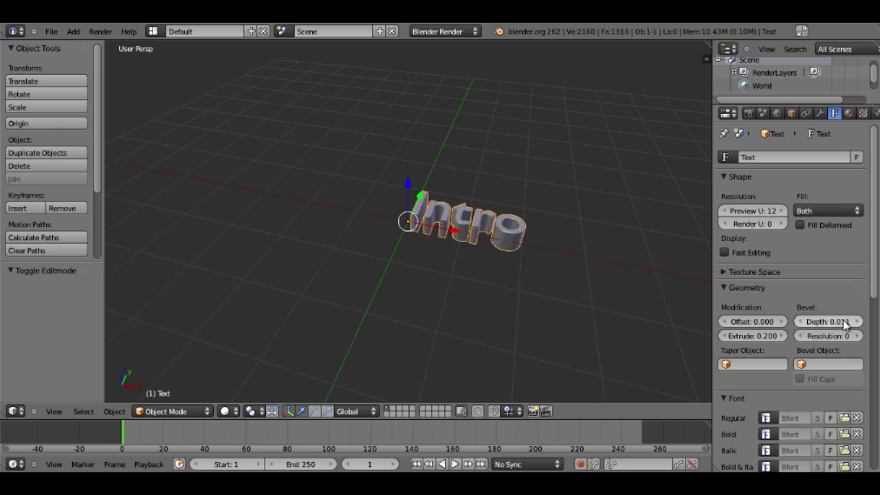
pyautogui.moveTo(670, 192); pyautogui.dragTo(748, 278, button='middle')
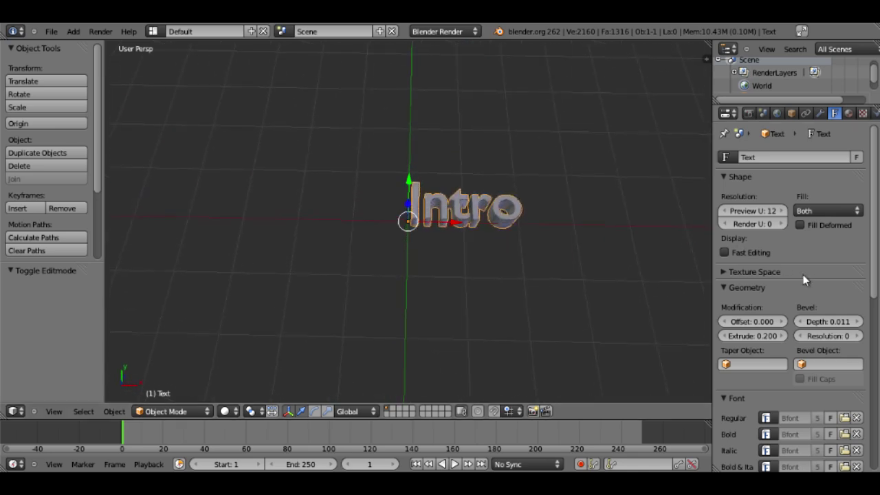
pyautogui.click(853, 323)
pyautogui.moveTo(685, 247); pyautogui.dragTo(630, 178, button='middle')
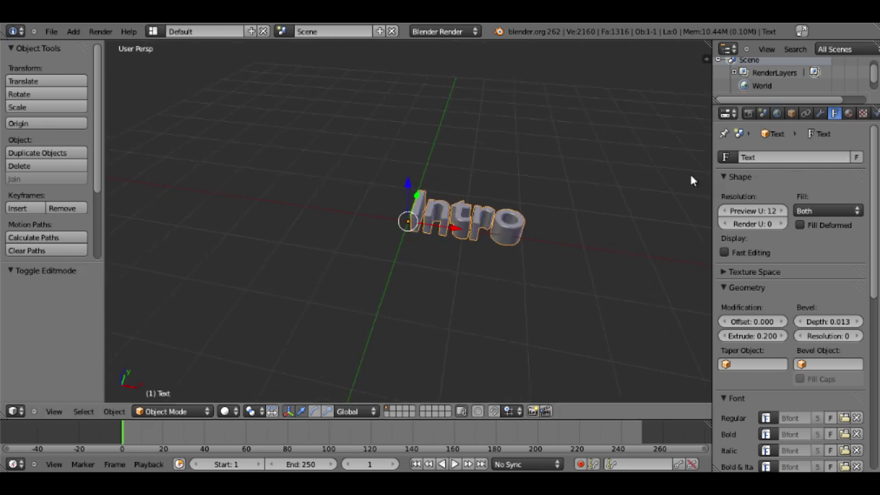
# Rotate the Intro text 90° about the global X axis so it stands upright.
pyautogui.press('r')
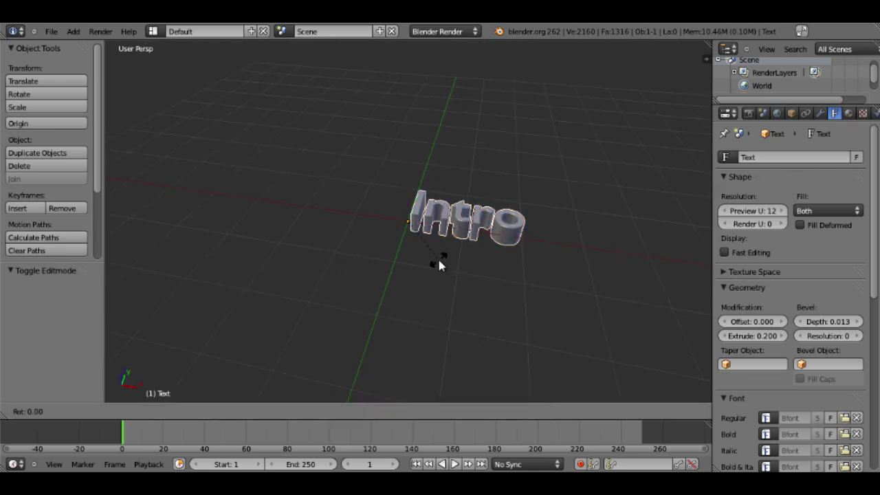
pyautogui.press('x')
pyautogui.press('9')
pyautogui.press('0')
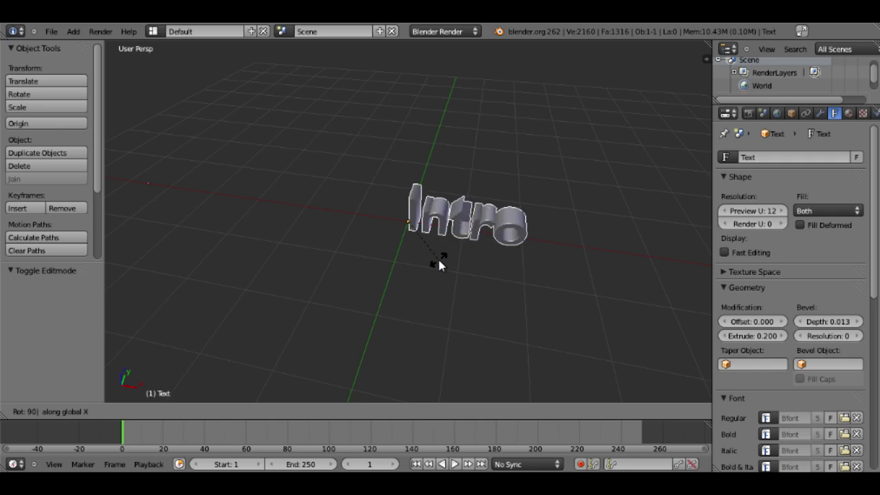
pyautogui.press('Return')
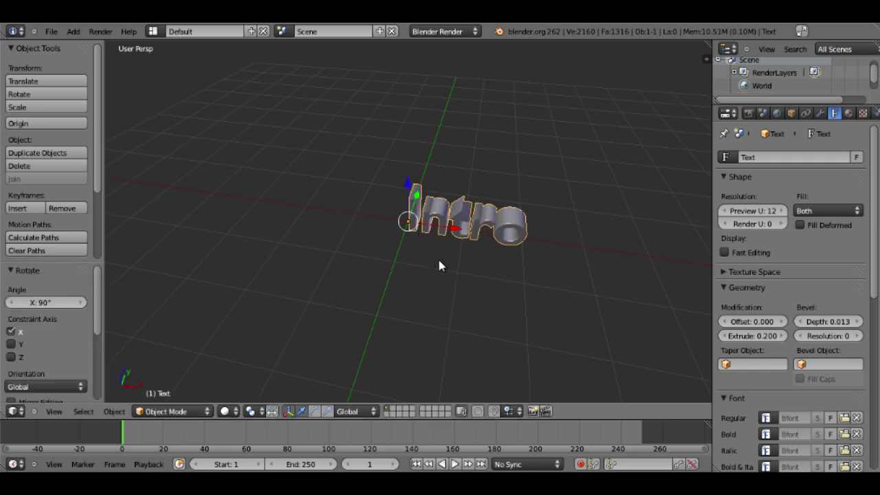
# Raise the Intro text about 1.17 units along the Z axis.
pyautogui.press('g')
pyautogui.press('z')
pyautogui.click(441, 199)
pyautogui.moveTo(440, 199); pyautogui.dragTo(544, 195, button='middle')
# Add a plane near the grid centre below the text and scale it up into a large floor.
pyautogui.click(408, 222)
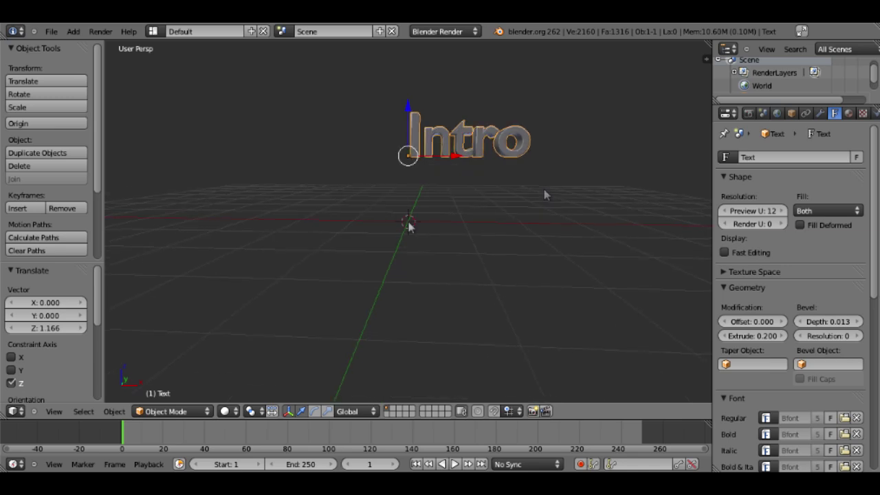
pyautogui.press('space')
pyautogui.write('ADD')
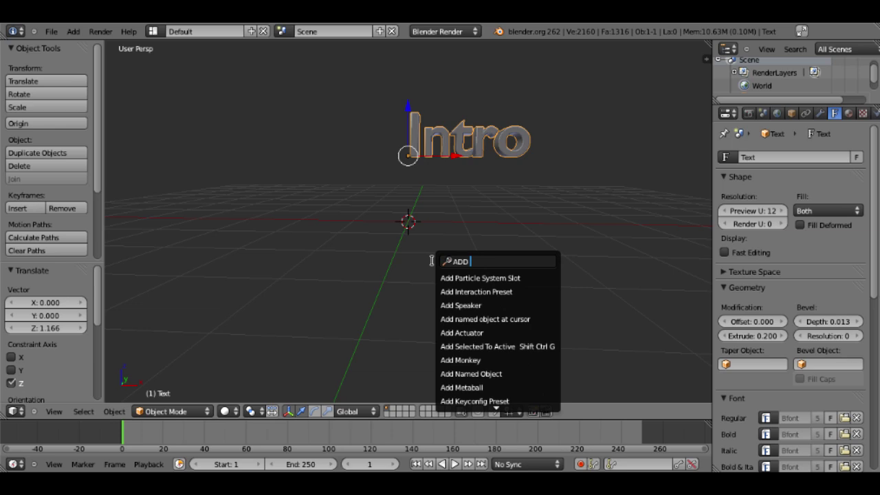
pyautogui.write(' plane')
pyautogui.press('Return')
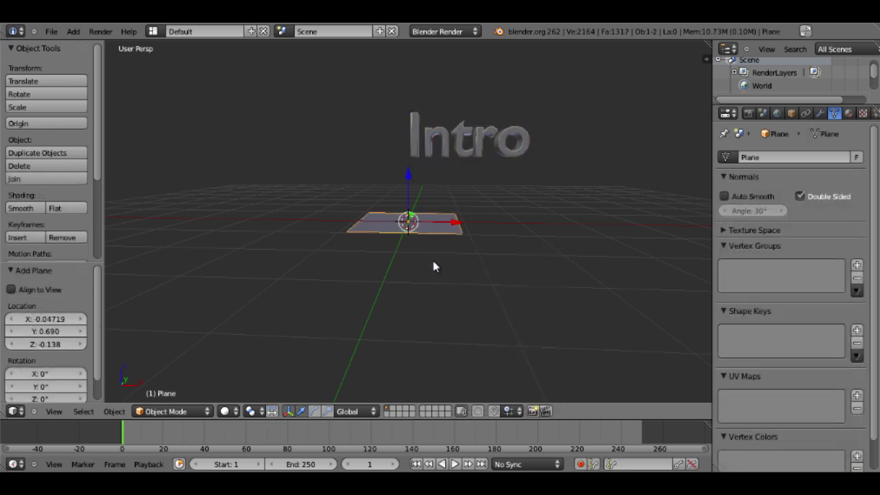
pyautogui.press('s')
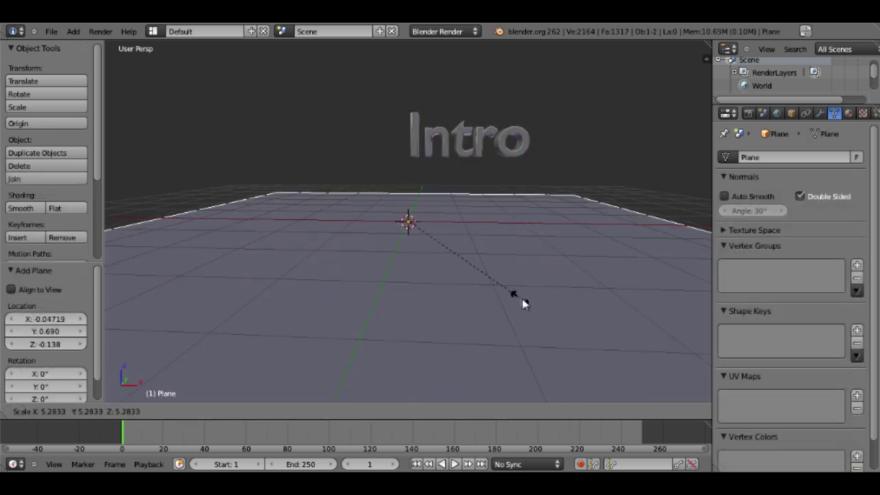
pyautogui.click(522, 324)
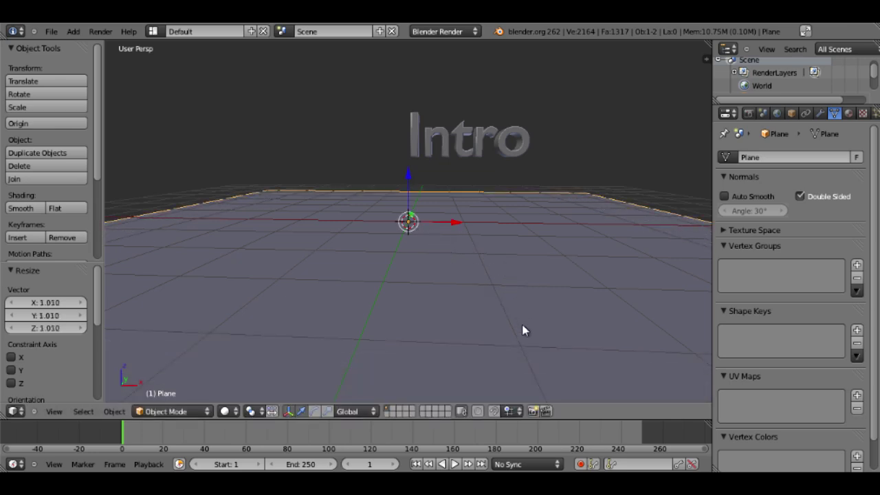
# Centre the Intro text over the floor by moving it about -0.64 units along the X axis.
pyautogui.moveTo(528, 300); pyautogui.dragTo(526, 316, button='middle')
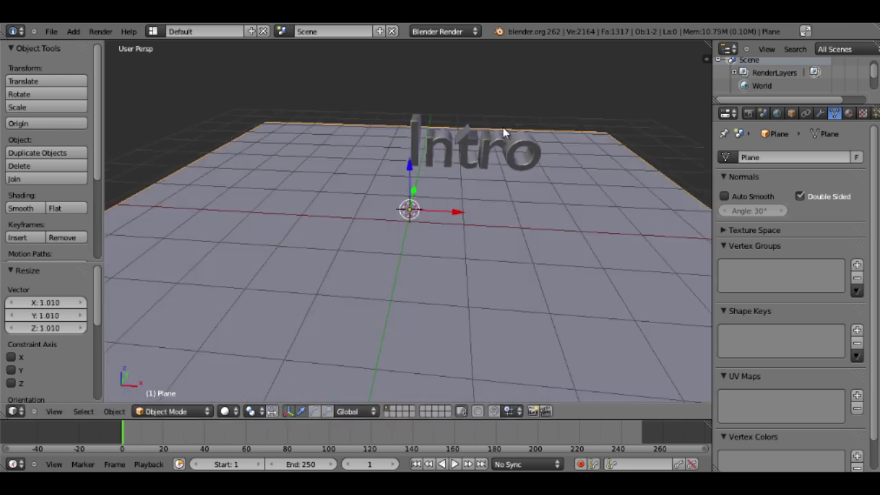
pyautogui.rightClick(498, 147)
pyautogui.press('g')
pyautogui.press('x')
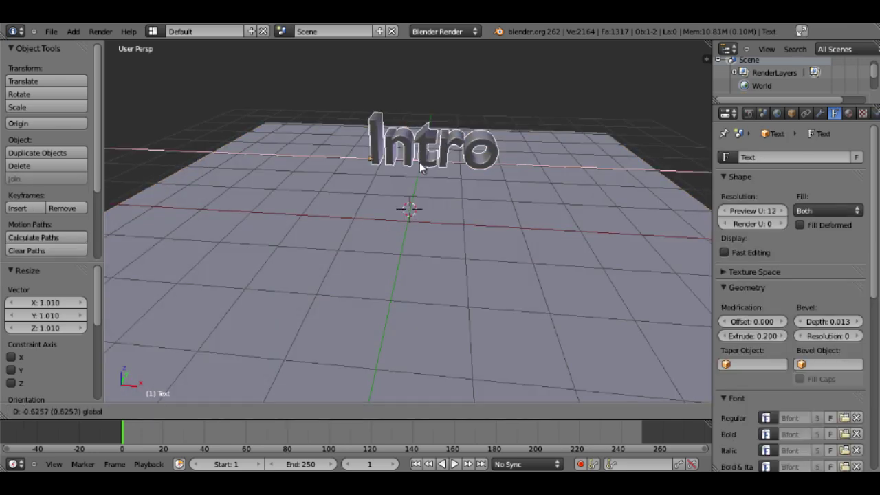
pyautogui.click(416, 168)
# Enlarge the floor plane by a factor of about 1.5.
pyautogui.moveTo(472, 245); pyautogui.dragTo(481, 224, button='middle')
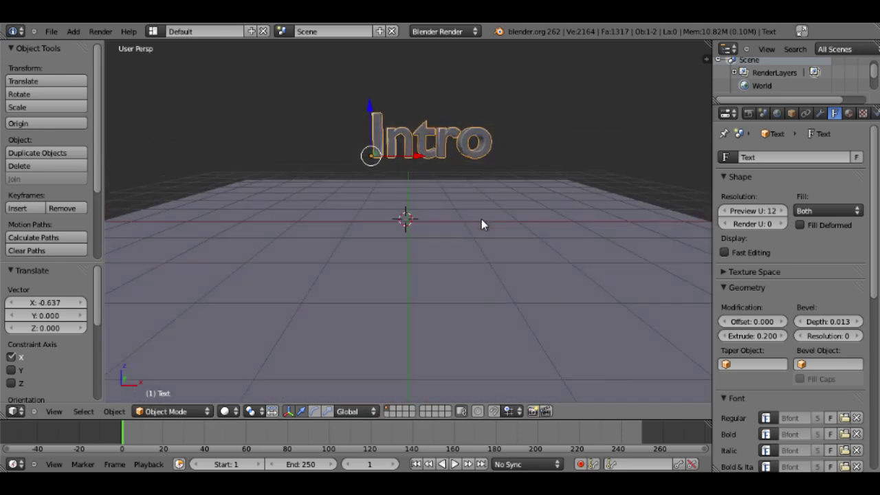
pyautogui.rightClick(480, 224)
pyautogui.press('s')
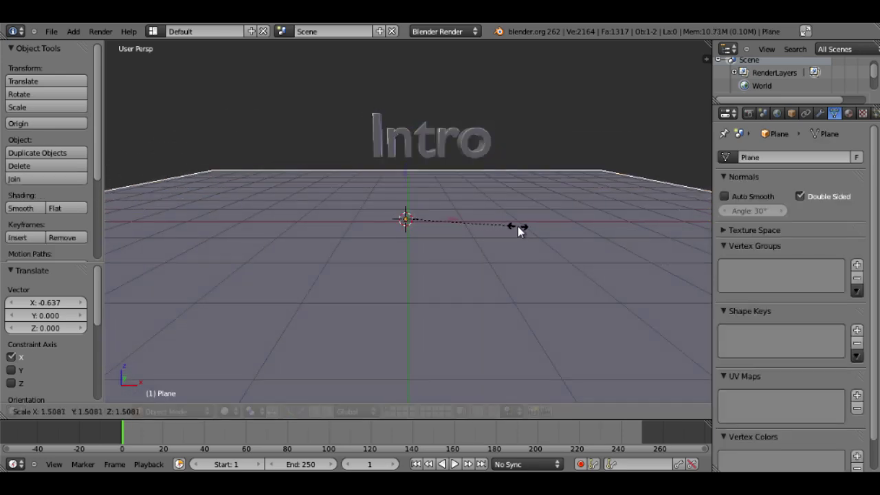
pyautogui.click(519, 228)
# Lower the Intro text toward the floor by about 0.27 units along the Z axis.
pyautogui.rightClick(456, 151)
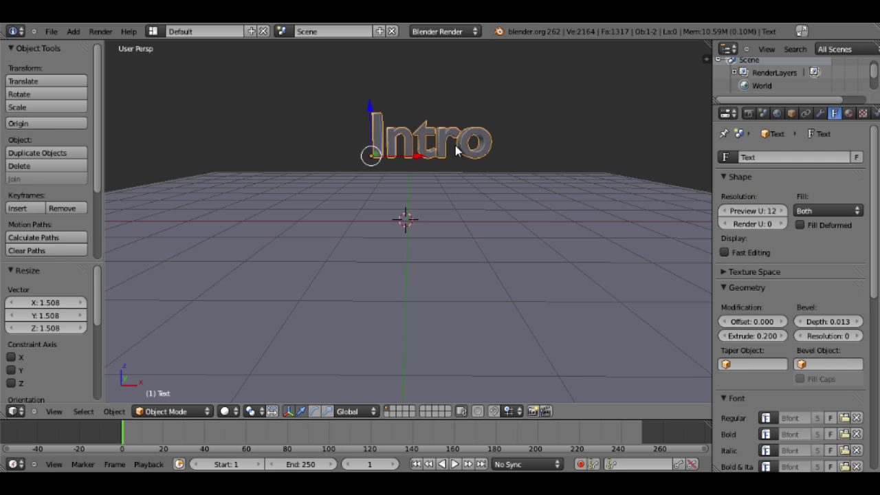
pyautogui.press('g')
pyautogui.press('z')
pyautogui.click(550, 213)
pyautogui.scroll(2, 550, 213)
pyautogui.moveTo(550, 212); pyautogui.dragTo(552, 209, button='middle')
pyautogui.scroll(-4, 552, 208)
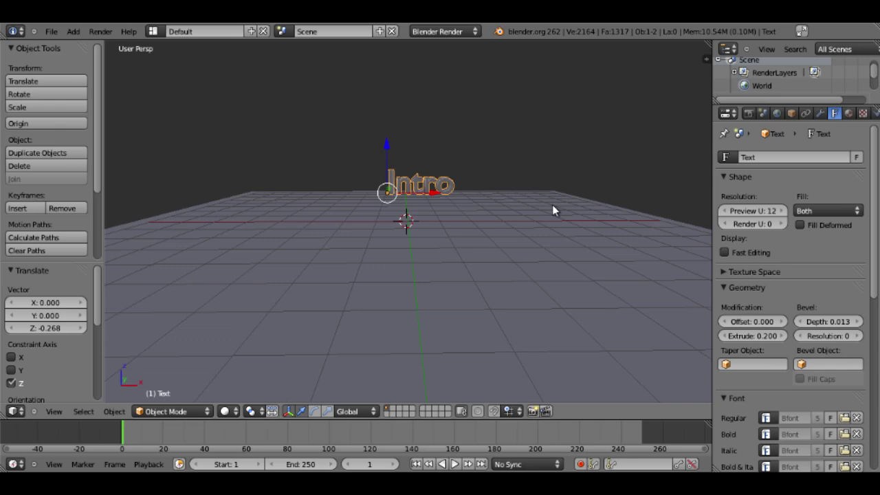
pyautogui.moveTo(553, 204)
pyautogui.mouseDown(button='middle')
pyautogui.moveTo(452, 216)
pyautogui.moveTo(501, 257)
pyautogui.moveTo(539, 226)
pyautogui.mouseUp(button='middle')
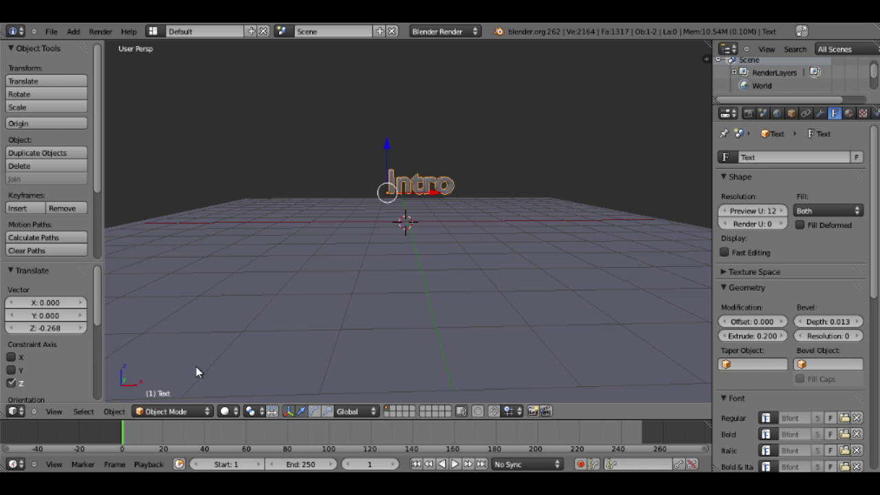
# Convert the Intro text object into a mesh.
pyautogui.click(114, 412)
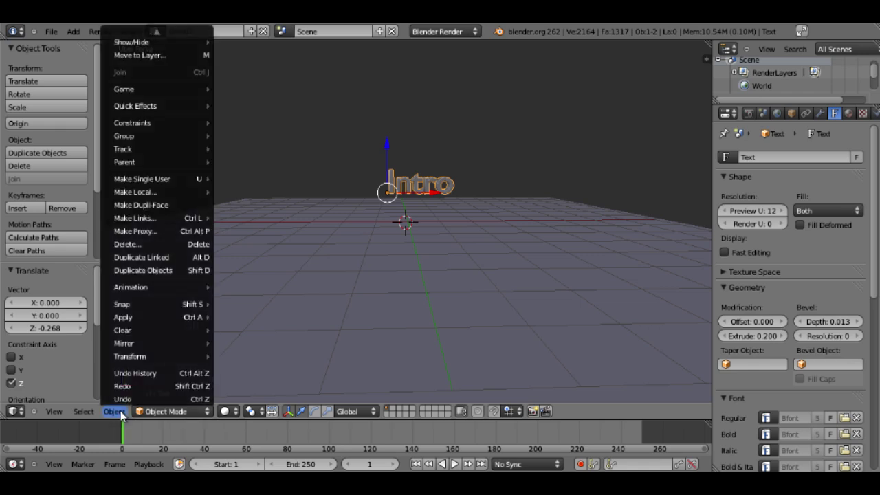
pyautogui.moveTo(142, 43)
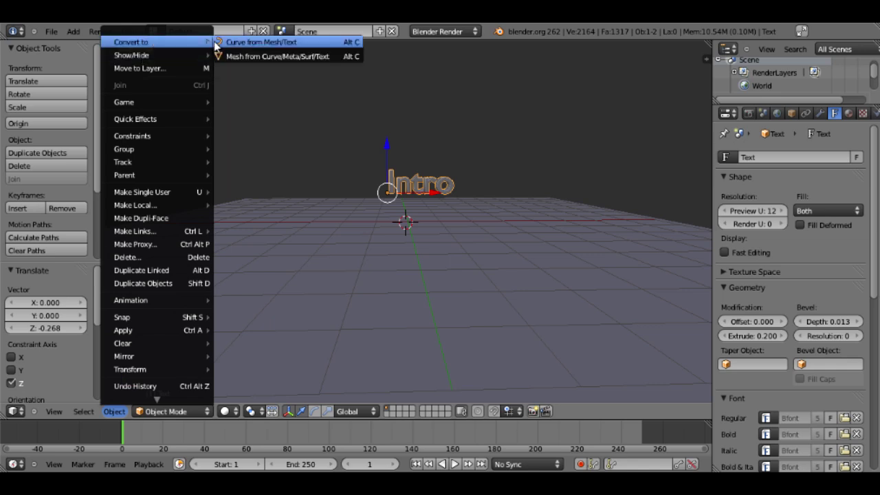
pyautogui.click(249, 56)
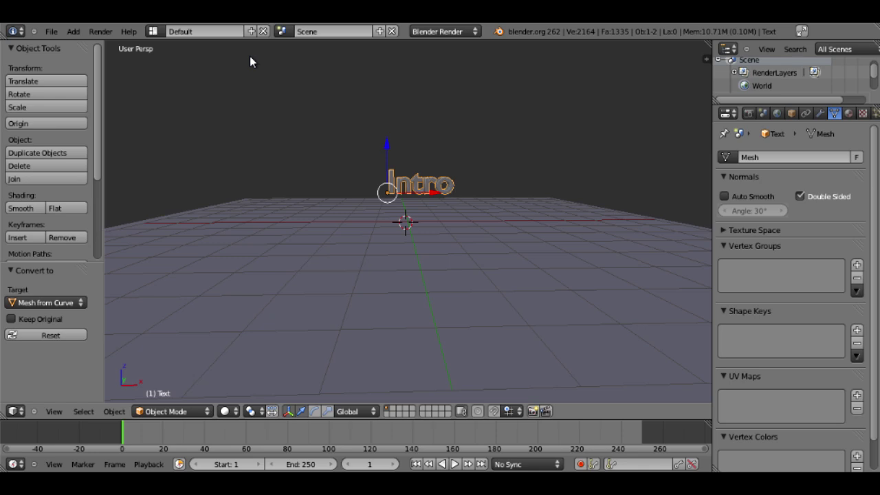
# Apply the Quick Explode effect to the Intro text mesh.
pyautogui.moveTo(466, 215); pyautogui.dragTo(419, 222, button='middle')
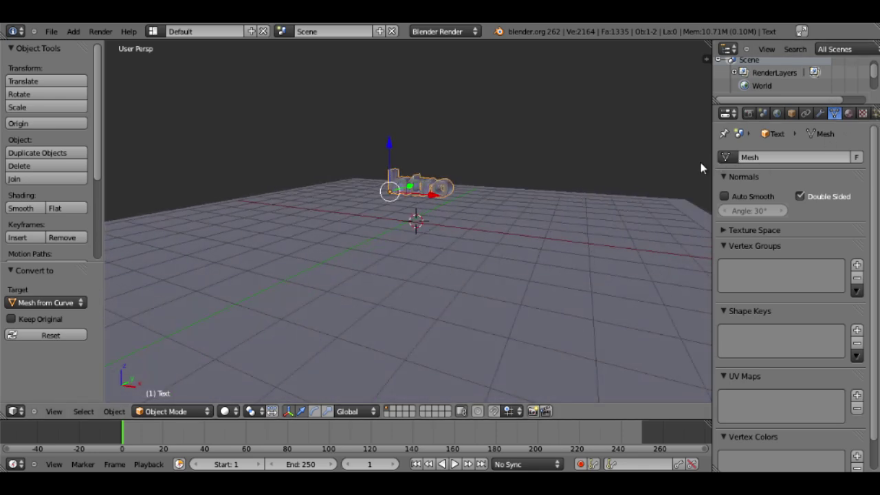
pyautogui.moveTo(713, 113); pyautogui.dragTo(706, 111)
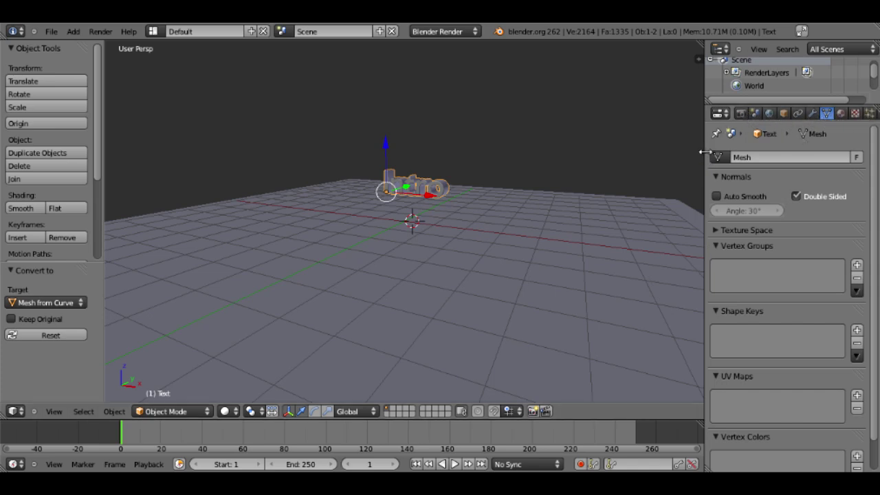
pyautogui.moveTo(705, 152); pyautogui.dragTo(720, 154)
pyautogui.moveTo(712, 157); pyautogui.dragTo(555, 183, button='middle')
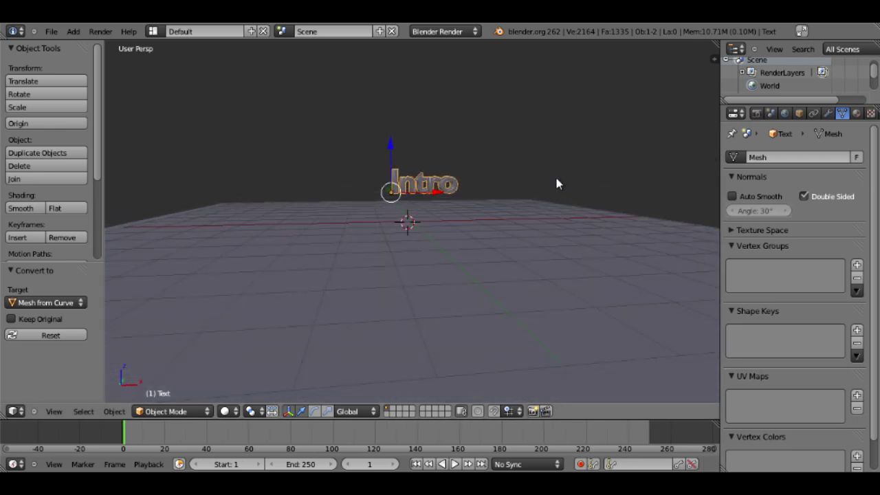
pyautogui.moveTo(556, 180); pyautogui.dragTo(507, 209, button='middle')
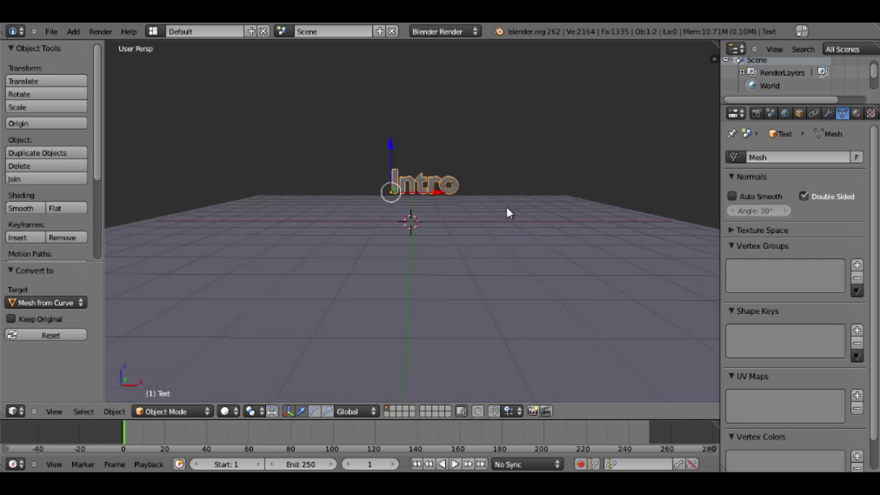
pyautogui.click(115, 412)
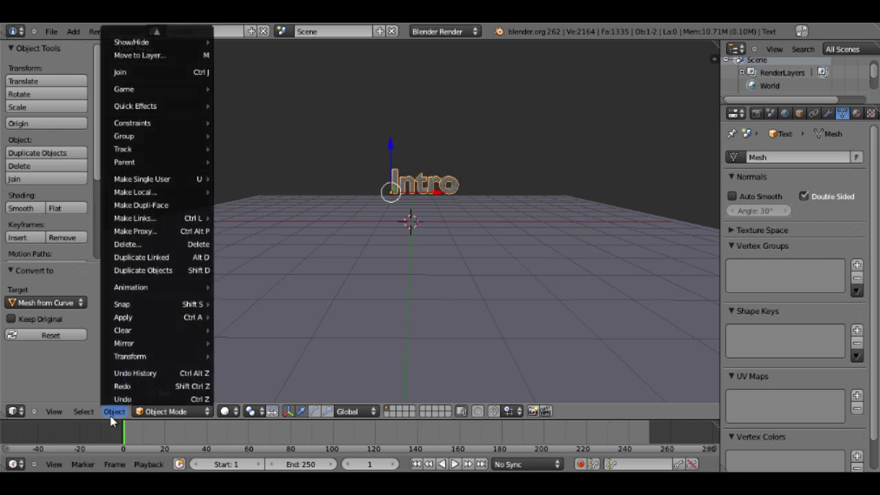
pyautogui.moveTo(161, 107)
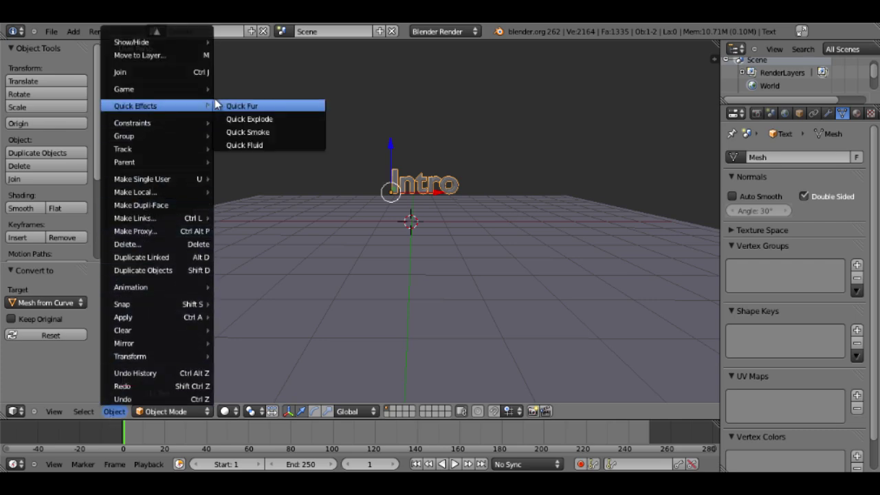
pyautogui.click(252, 120)
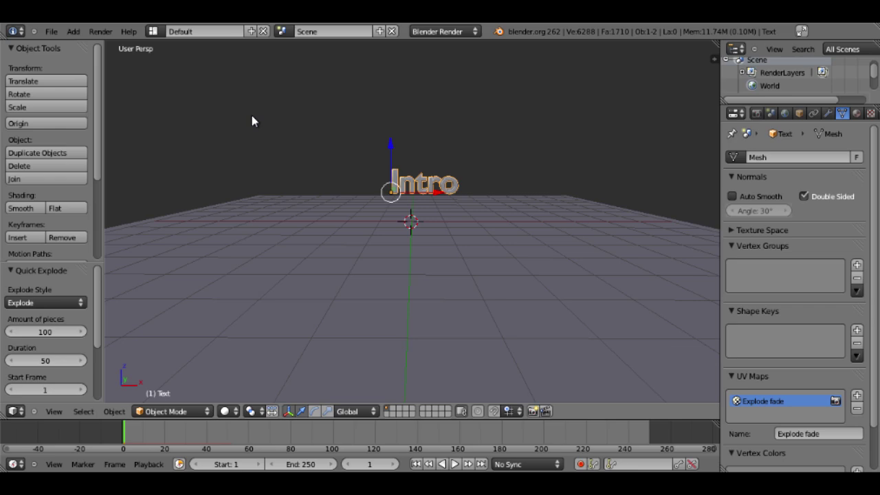
# Set the Quick Explode amount of pieces to 639.
pyautogui.moveTo(252, 121); pyautogui.dragTo(433, 194, button='middle')
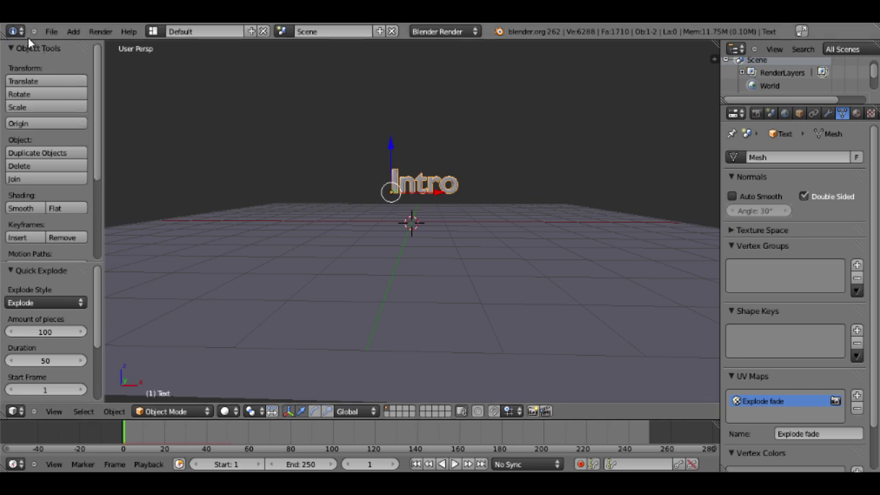
pyautogui.click(114, 411)
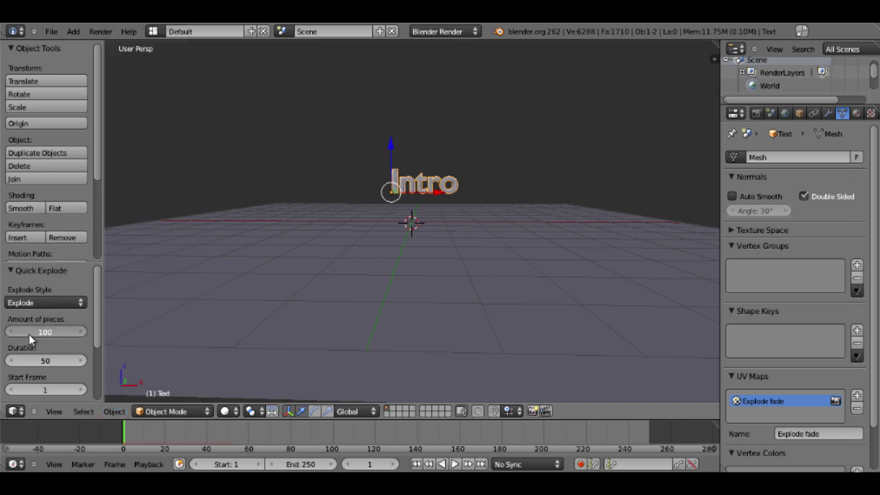
pyautogui.moveTo(29, 334); pyautogui.dragTo(65, 298)
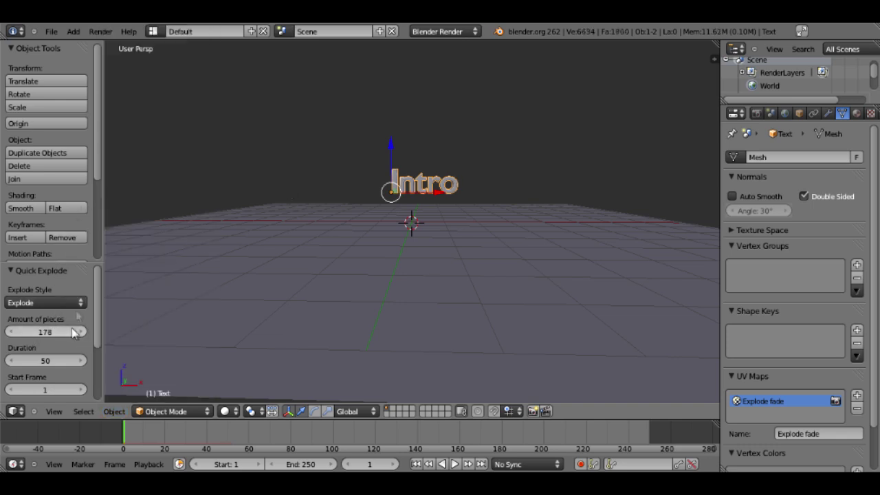
pyautogui.moveTo(34, 336); pyautogui.dragTo(85, 334)
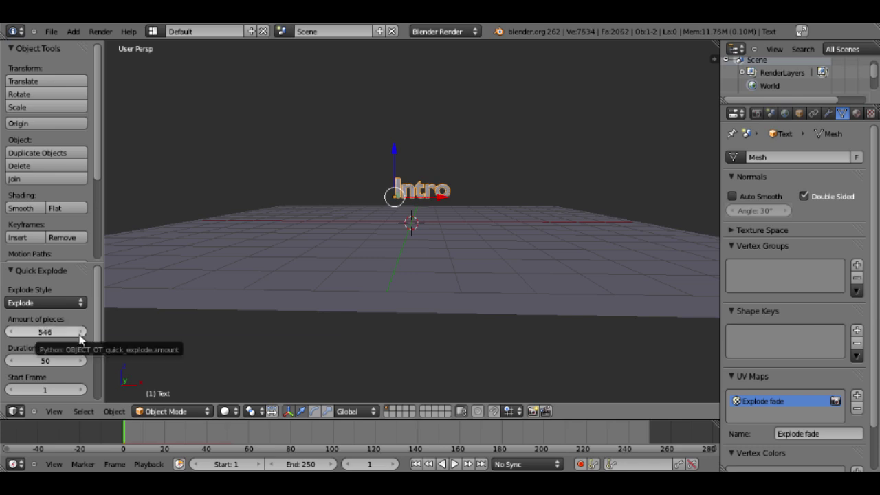
pyautogui.moveTo(39, 329); pyautogui.dragTo(56, 331)
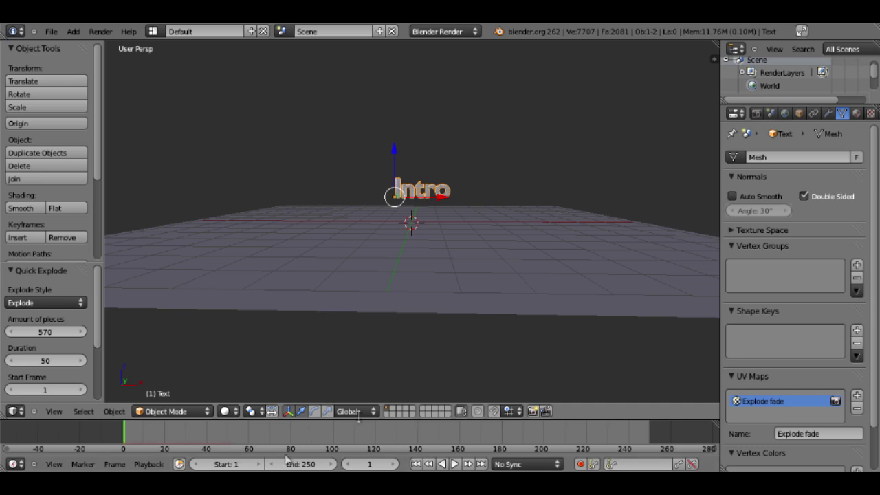
pyautogui.moveTo(25, 328); pyautogui.dragTo(164, 327)
pyautogui.moveTo(104, 344); pyautogui.dragTo(42, 340)
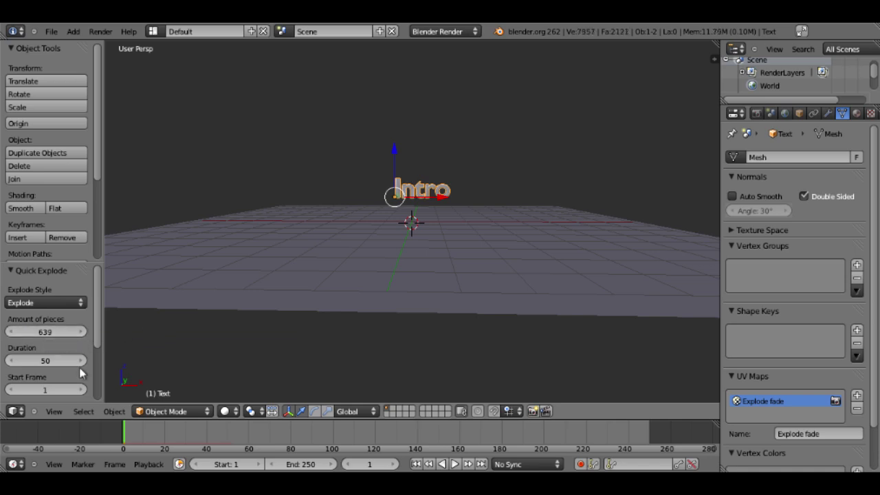
# Set the Quick Explode duration to 250.
pyautogui.scroll(-2, 55, 366)
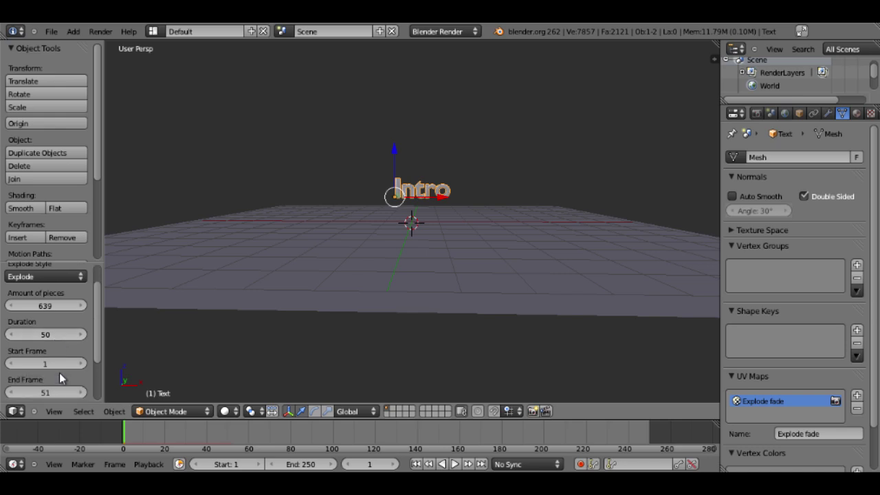
pyautogui.click(46, 335)
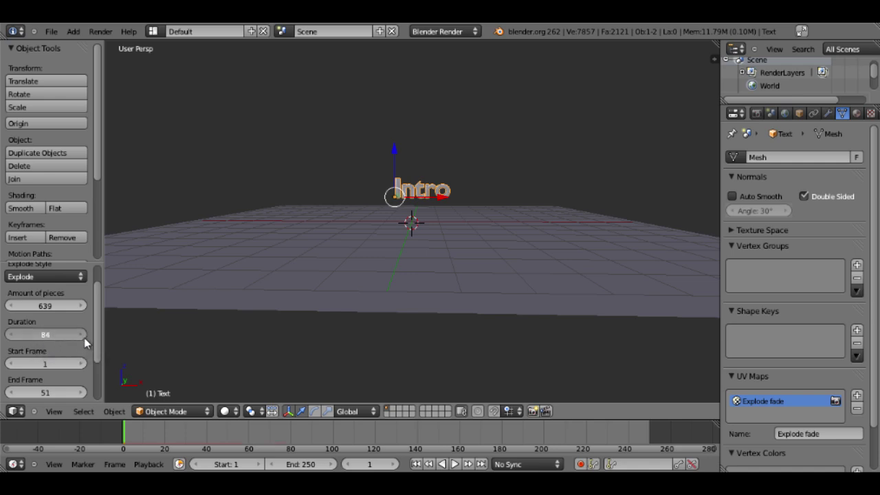
pyautogui.moveTo(84, 338)
pyautogui.mouseDown()
pyautogui.moveTo(43, 335)
pyautogui.moveTo(86, 337)
pyautogui.mouseUp()
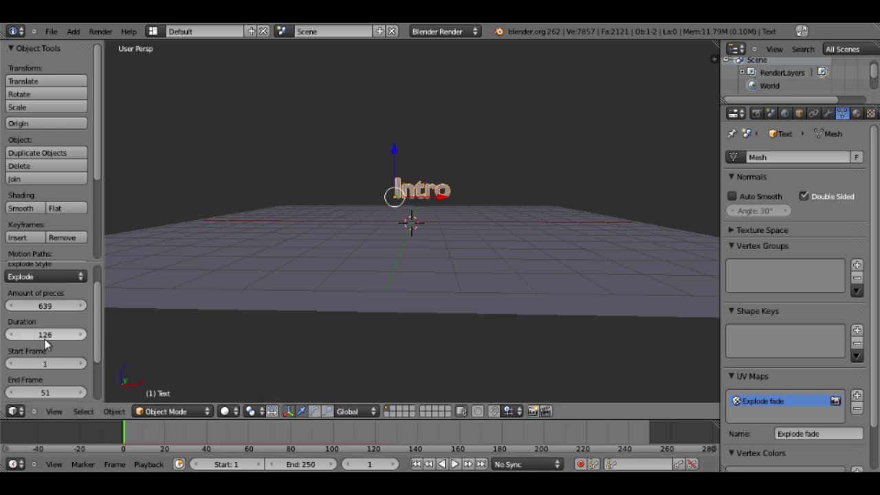
pyautogui.moveTo(49, 335); pyautogui.dragTo(92, 335)
# Set the start frame of the explosion to 10.
pyautogui.scroll(-2, 55, 370)
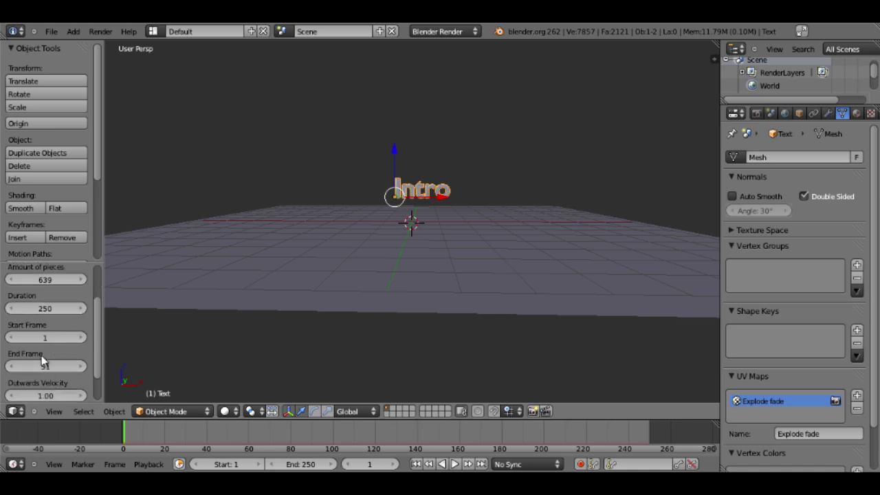
pyautogui.click(58, 337)
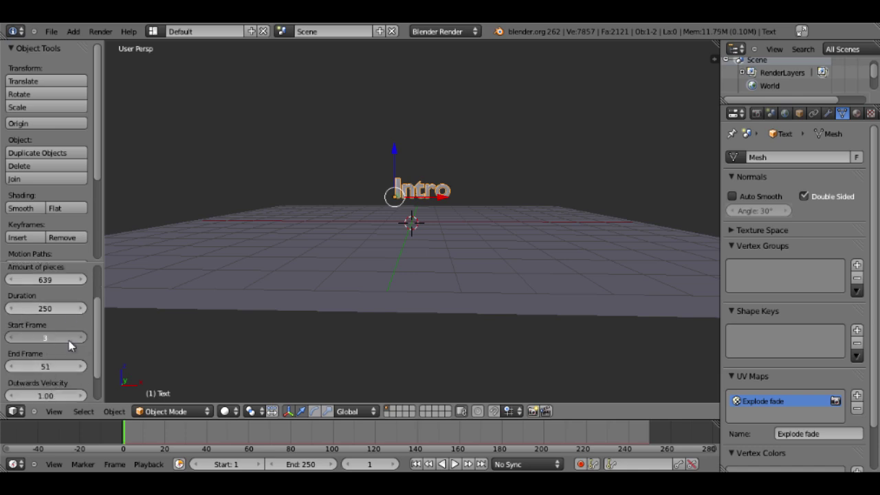
pyautogui.moveTo(75, 346); pyautogui.dragTo(82, 342)
pyautogui.click(24, 338)
pyautogui.click(24, 338)
pyautogui.click(24, 338)
pyautogui.click(24, 338)
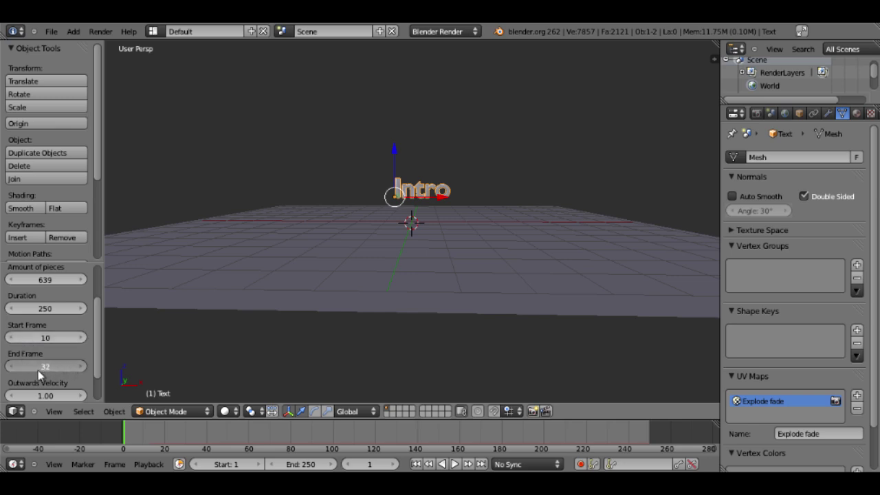
# Set the end frame of the explosion to 10.
pyautogui.moveTo(38, 370)
pyautogui.mouseDown()
pyautogui.moveTo(29, 369)
pyautogui.moveTo(46, 374)
pyautogui.moveTo(33, 368)
pyautogui.mouseUp()
pyautogui.scroll(-2, 95, 322)
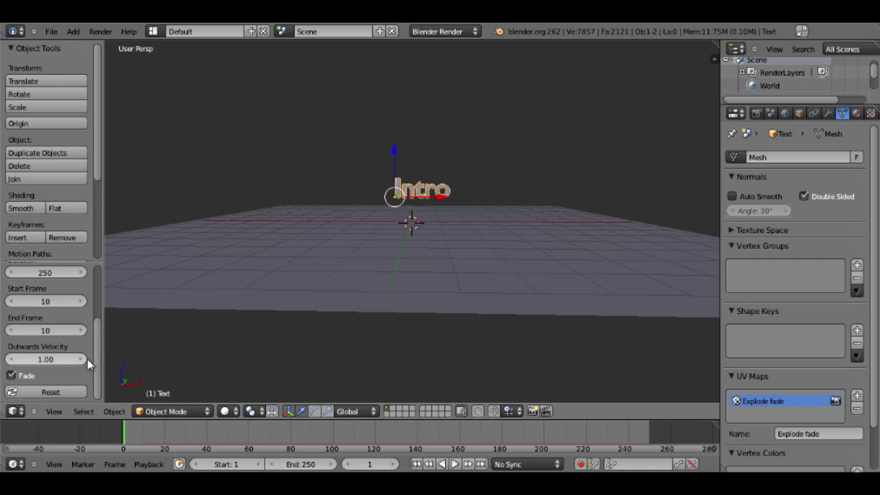
pyautogui.scroll(2, 46, 319)
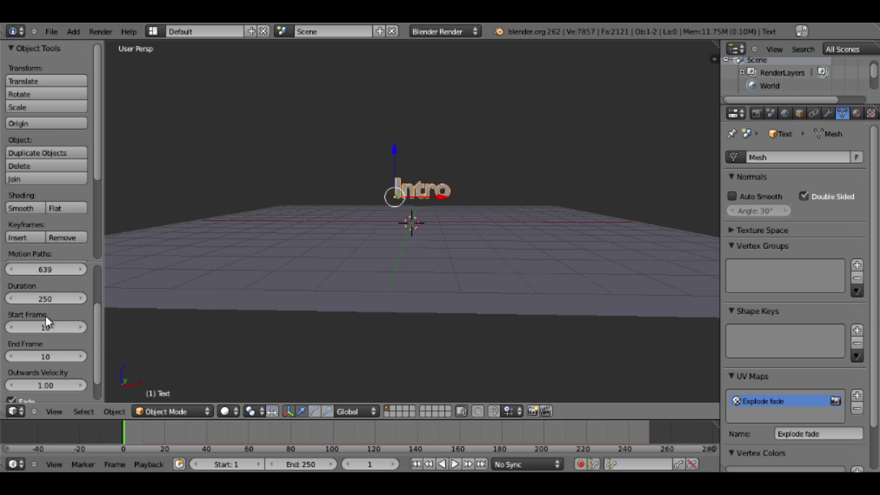
pyautogui.scroll(2, 33, 347)
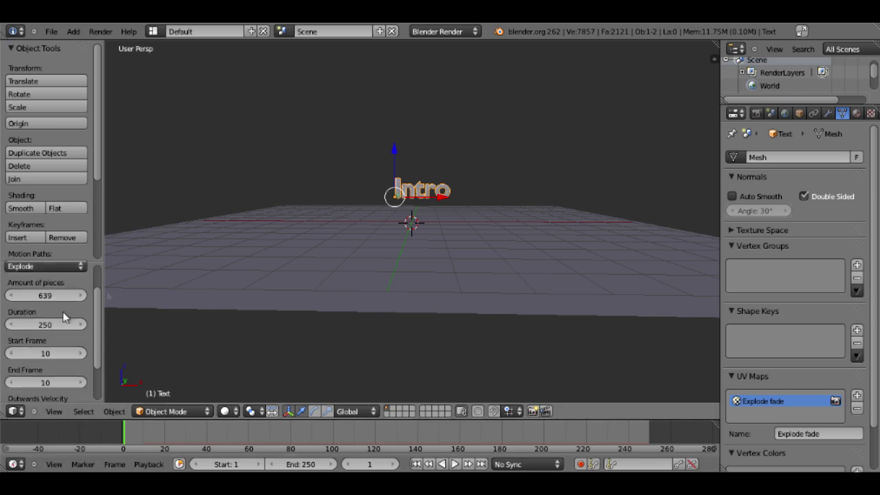
# Play the explosion animation up to about frame 30 and examine the flying pieces relative to the floor from below and above.
pyautogui.moveTo(454, 254); pyautogui.dragTo(472, 233, button='middle')
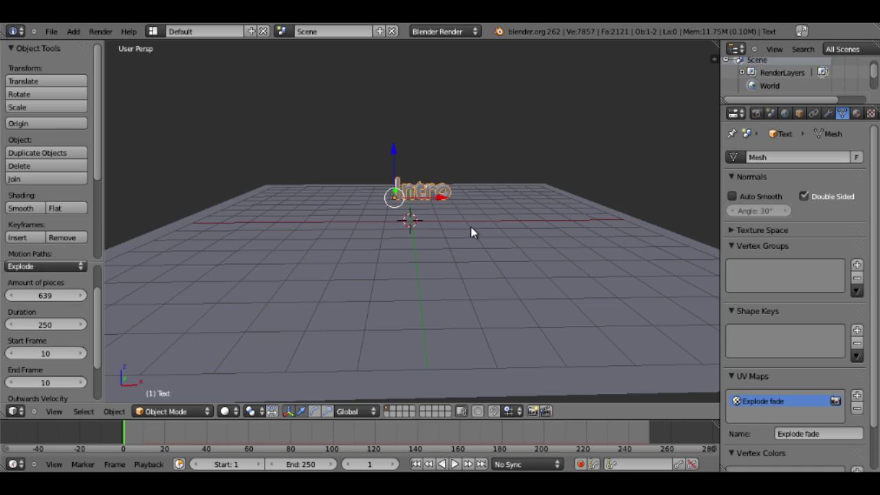
pyautogui.click(455, 465)
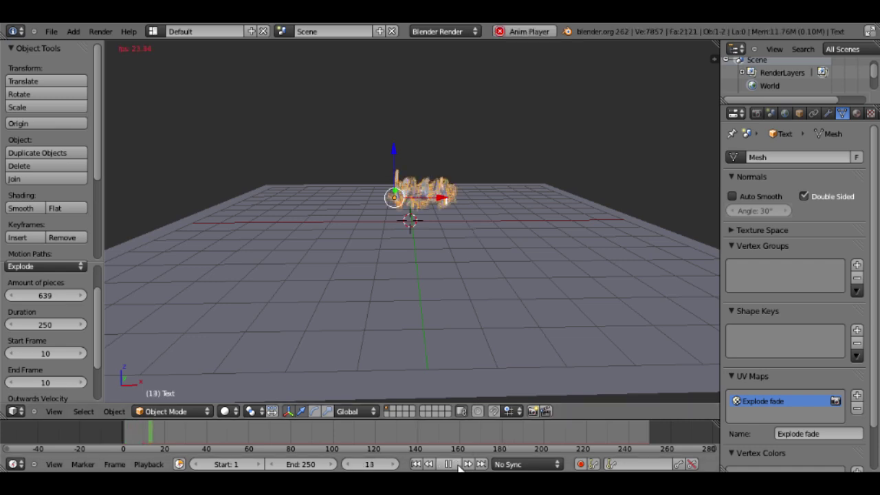
pyautogui.click(448, 464)
pyautogui.scroll(-1, 472, 431)
pyautogui.scroll(-1, 472, 431)
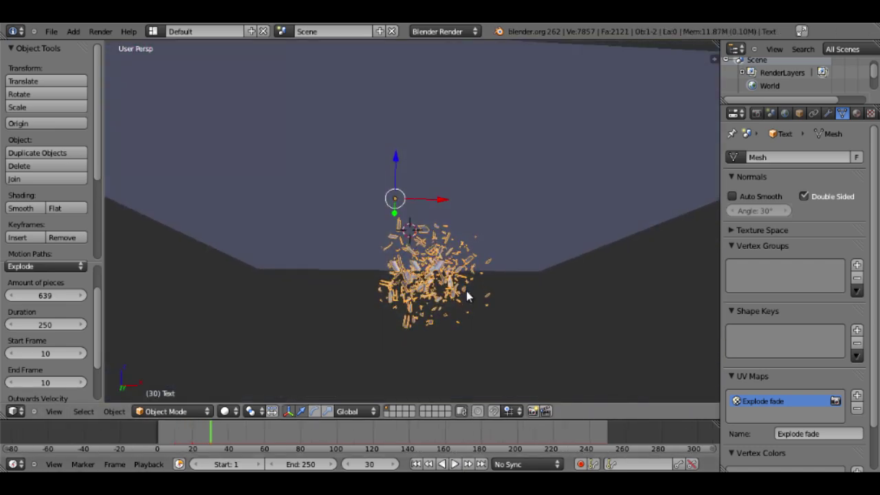
pyautogui.moveTo(466, 295); pyautogui.dragTo(541, 344, button='middle')
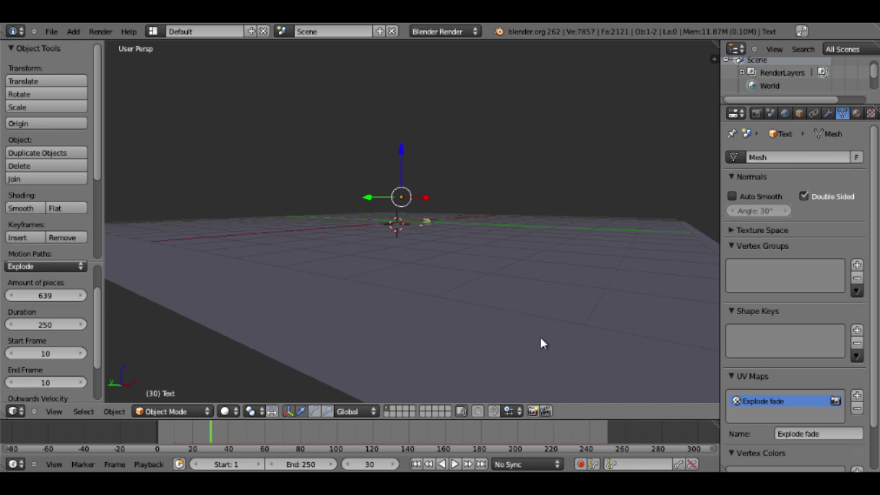
# Return to the first frame and replay the start of the explosion, stopping at about frame 15.
pyautogui.click(416, 464)
pyautogui.moveTo(436, 385); pyautogui.dragTo(404, 202, button='middle')
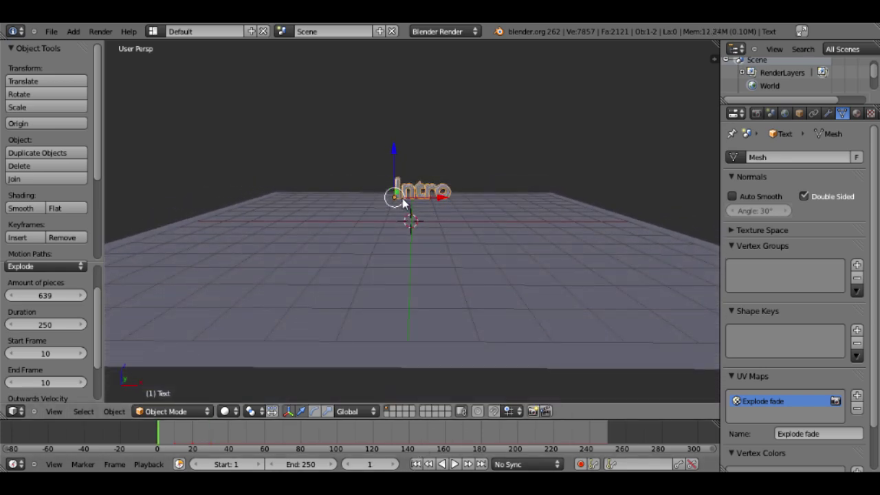
pyautogui.click(455, 464)
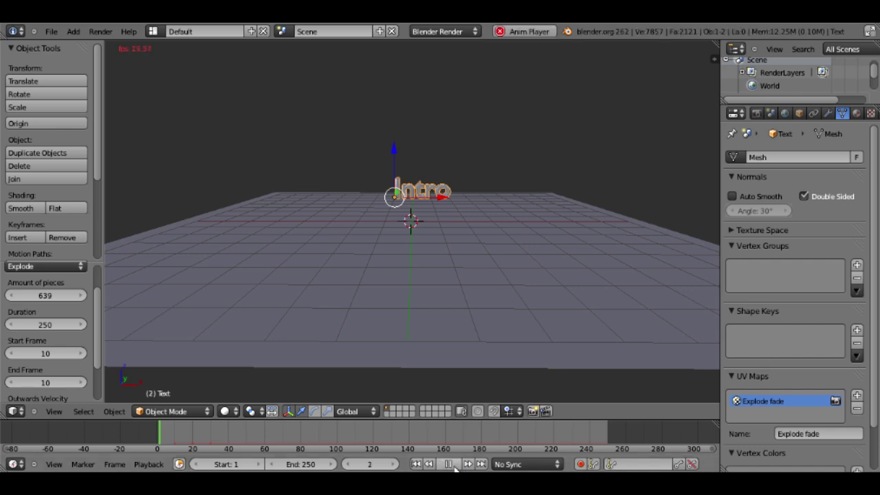
pyautogui.click(453, 466)
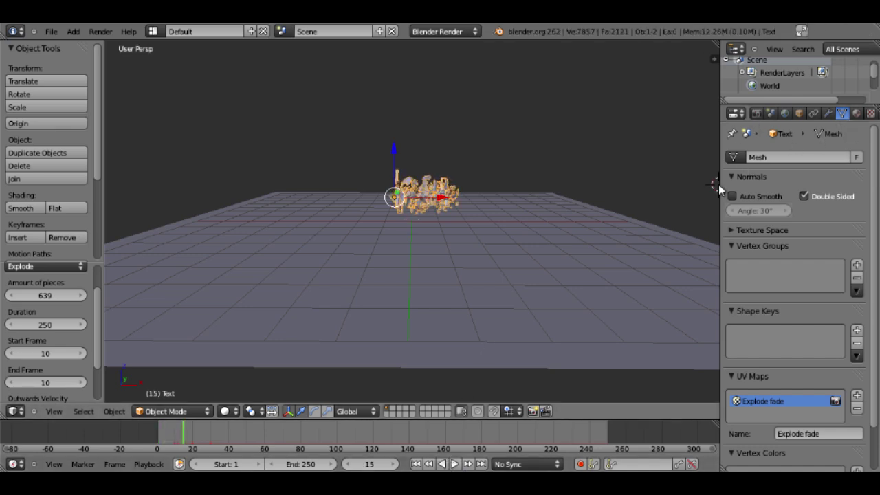
# Enable collision physics with default settings for the exploding Intro text.
pyautogui.moveTo(720, 184); pyautogui.dragTo(706, 186)
pyautogui.scroll(-3, 823, 127)
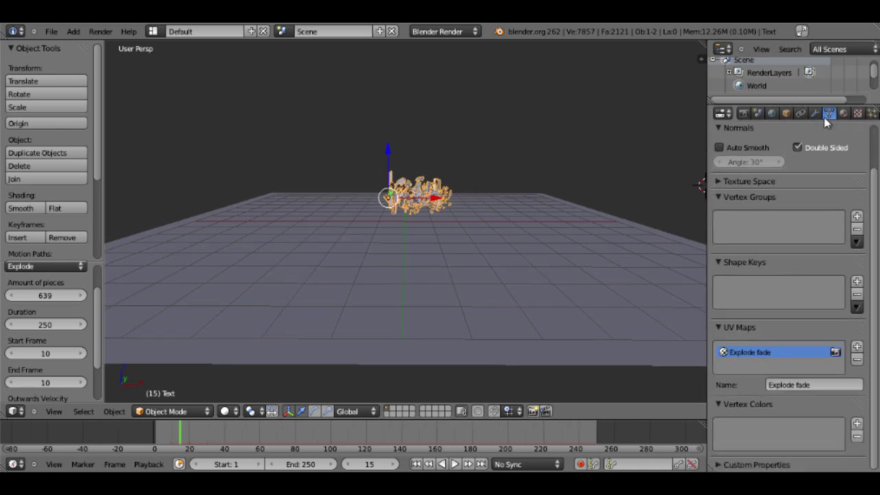
pyautogui.scroll(-1, 828, 113)
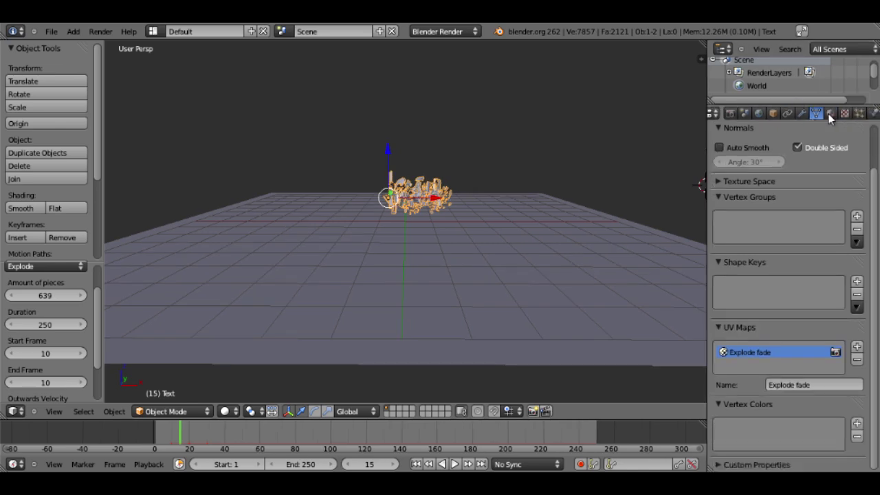
pyautogui.click(867, 114)
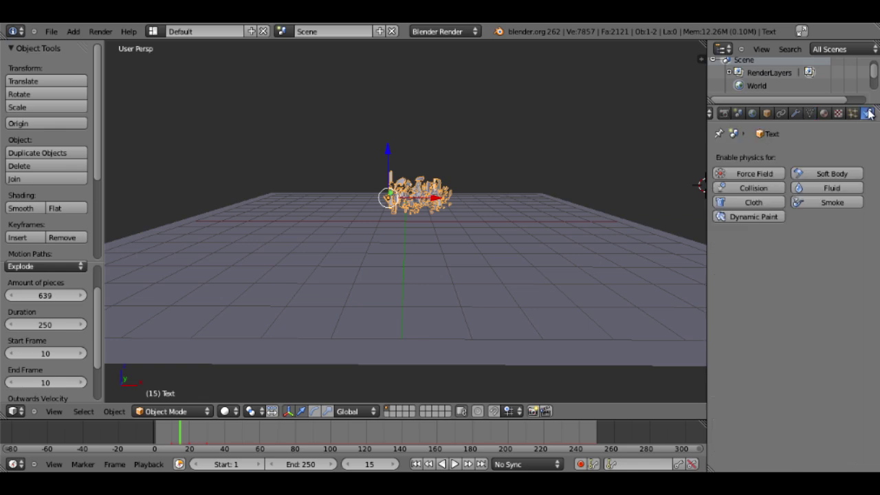
pyautogui.click(761, 188)
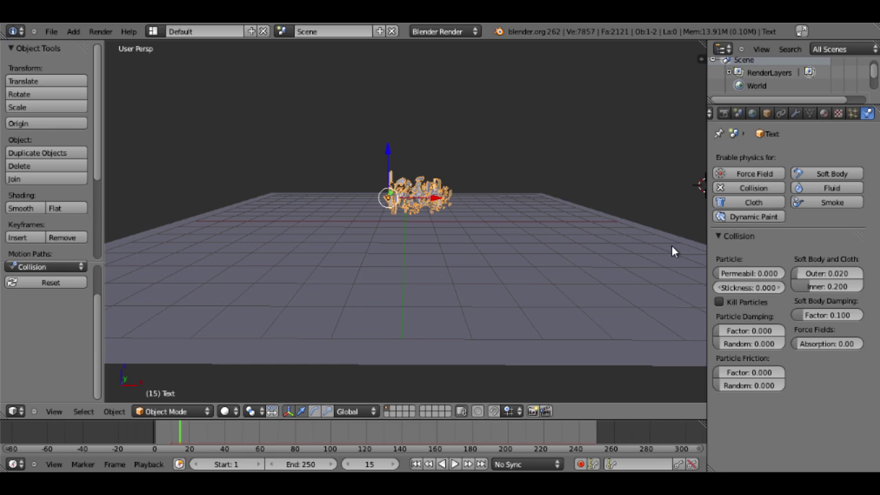
# Return to the first frame and enable collision physics for the floor plane.
pyautogui.click(416, 465)
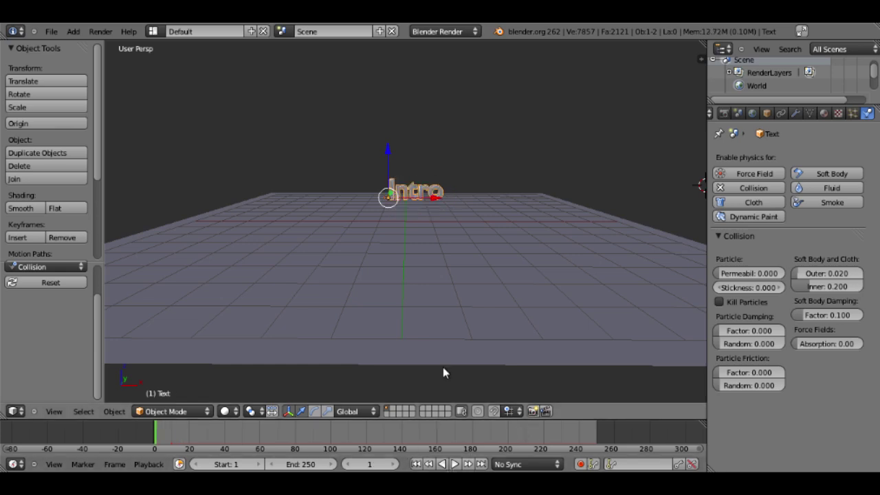
pyautogui.rightClick(435, 232)
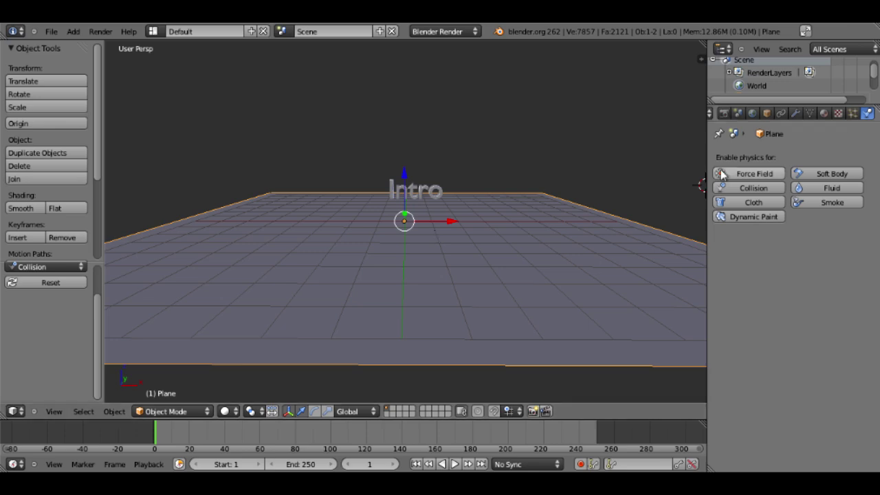
pyautogui.click(756, 187)
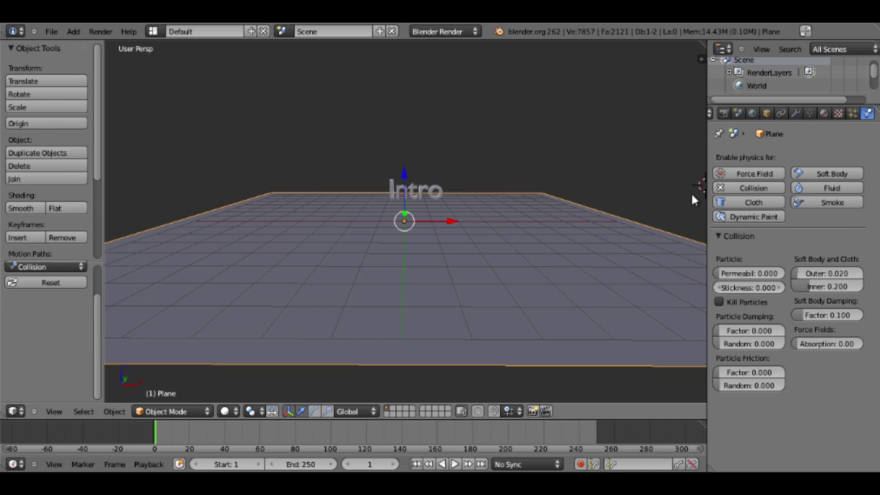
# Play the explosion to about frame 141 to check how the pieces meet the floor, and return to the first frame.
pyautogui.click(454, 464)
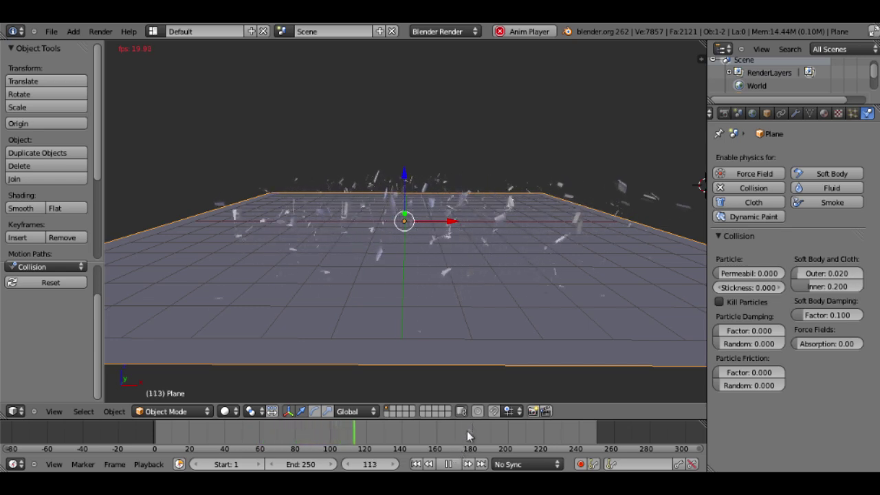
pyautogui.click(450, 466)
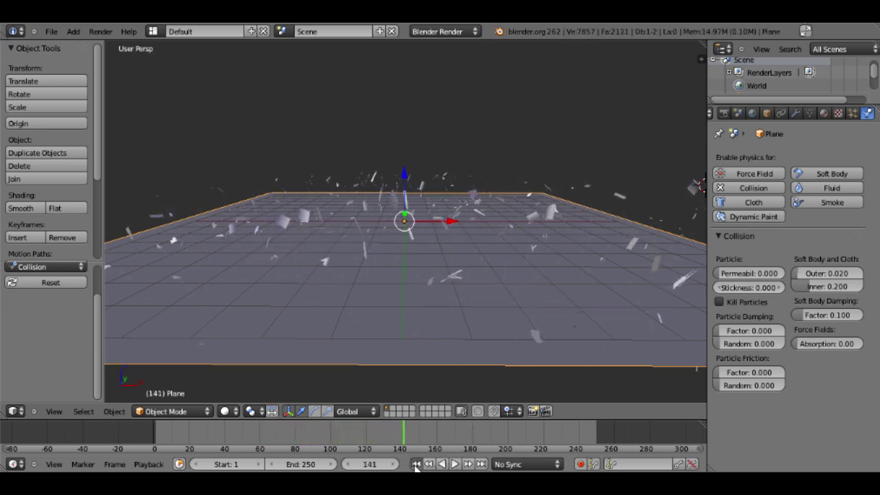
pyautogui.click(416, 465)
# Add a camera at the 3D cursor's current position beyond the floor's edge.
pyautogui.moveTo(423, 383); pyautogui.dragTo(403, 288, button='middle')
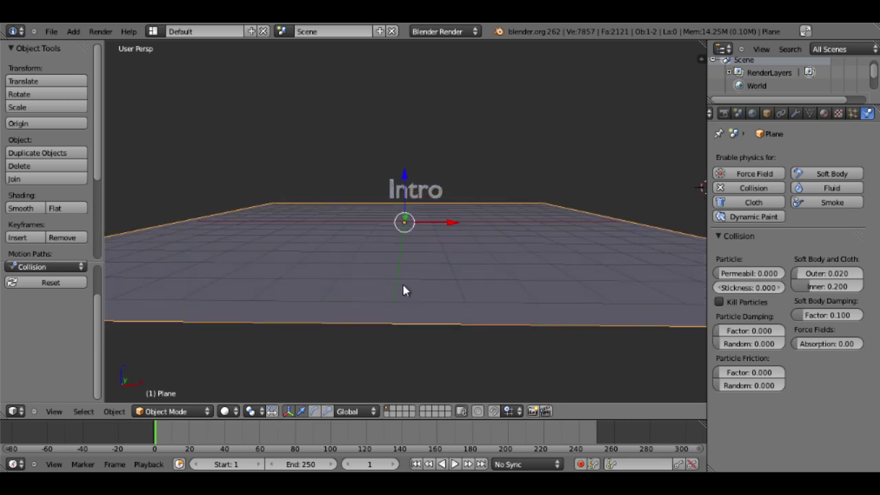
pyautogui.press('space')
pyautogui.write('add ca')
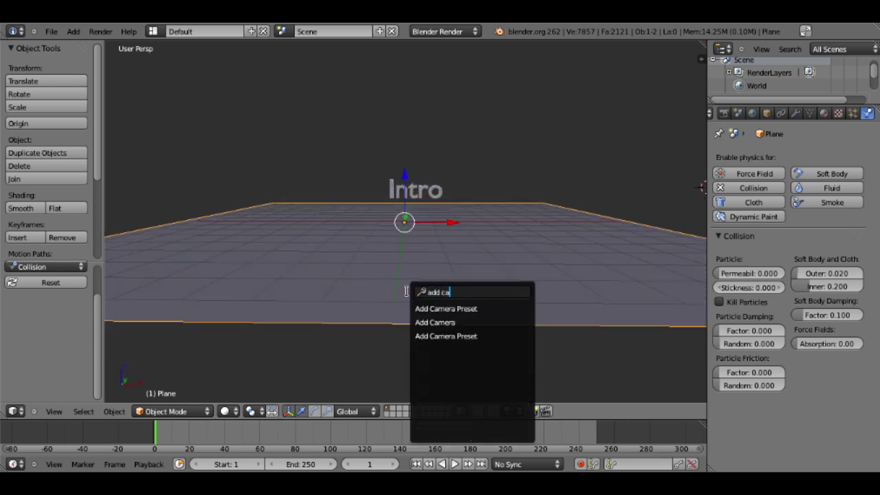
pyautogui.write('mear')
pyautogui.press('BackSpace')
pyautogui.press('BackSpace')
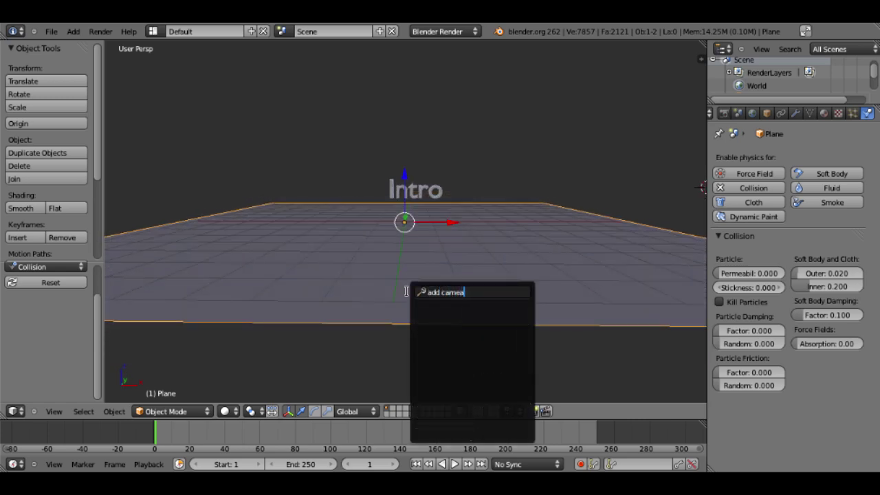
pyautogui.write('ra')
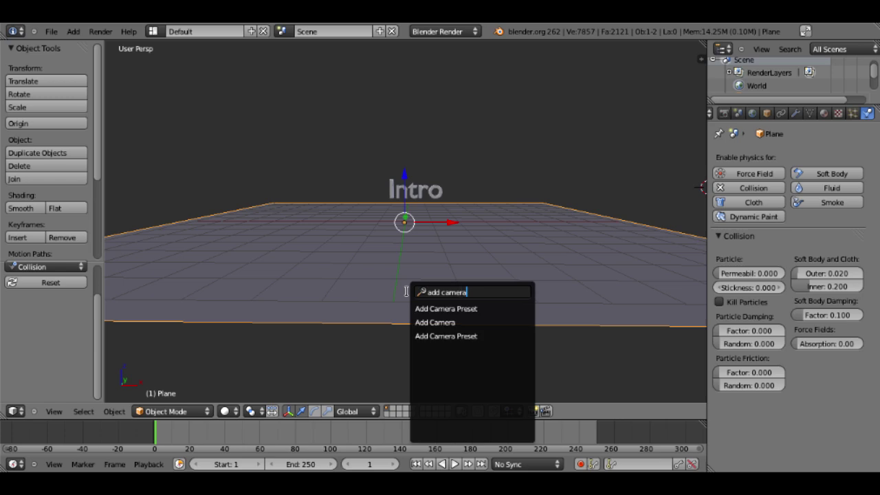
pyautogui.click(445, 323)
# Delete the camera standing off to the side of the floor.
pyautogui.moveTo(445, 323); pyautogui.dragTo(525, 259, button='middle')
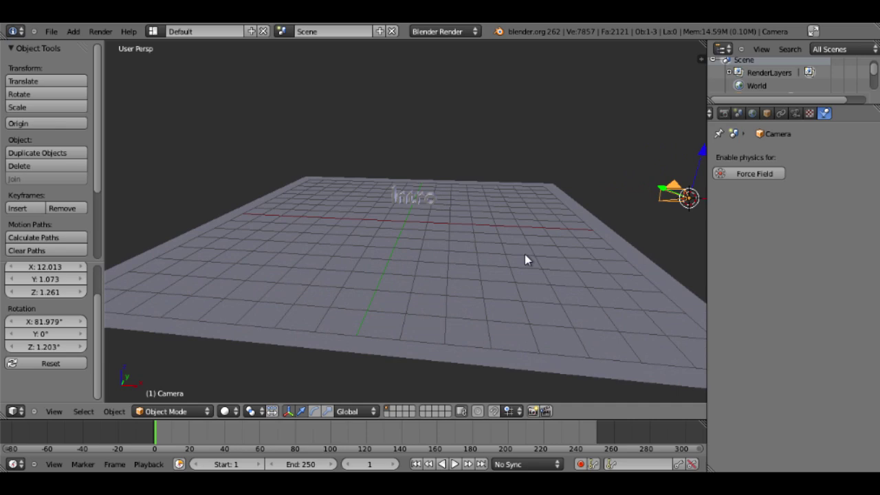
pyautogui.press('x')
pyautogui.click(688, 197)
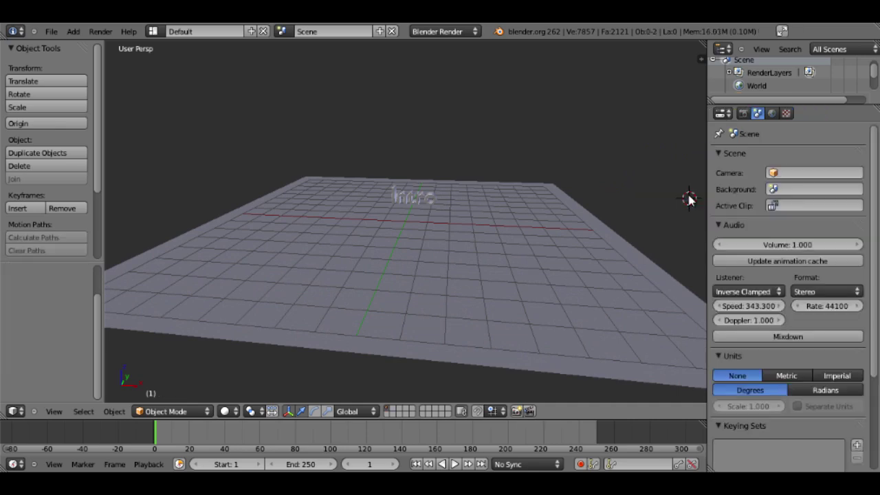
# Place the 3D cursor just below the Intro text and add a camera there from the front view.
pyautogui.click(407, 220)
pyautogui.press('KP_1')
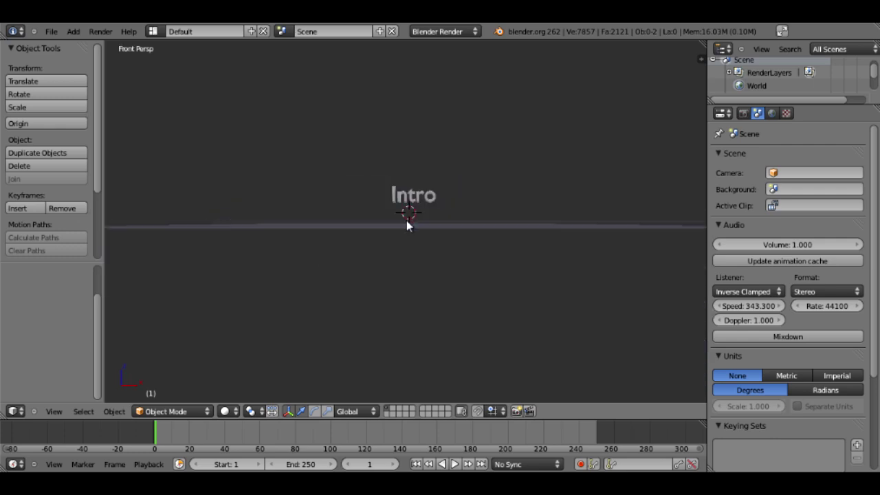
pyautogui.press('space')
pyautogui.write('add')
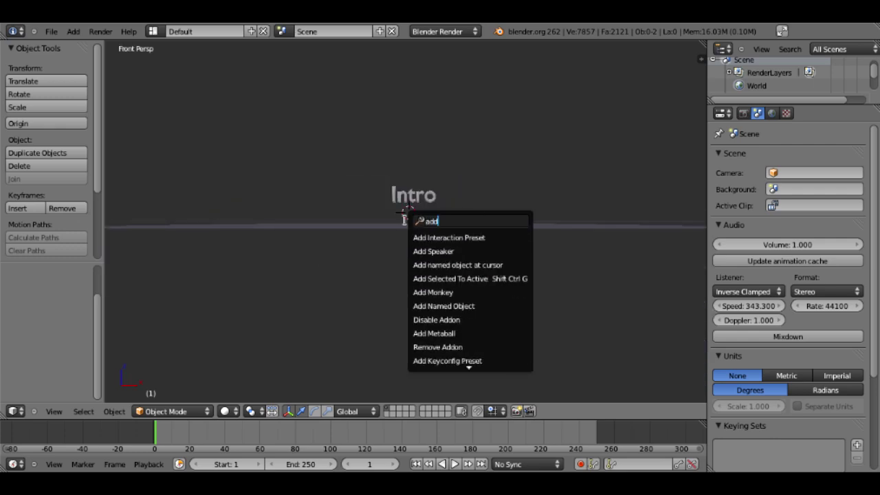
pyautogui.write(' camar')
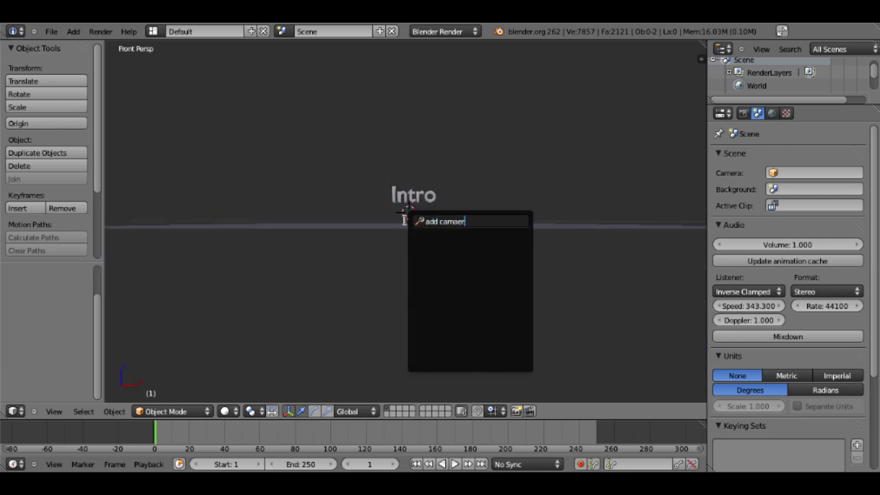
pyautogui.press('BackSpace')
pyautogui.press('BackSpace')
pyautogui.write('era')
pyautogui.press('Escape')
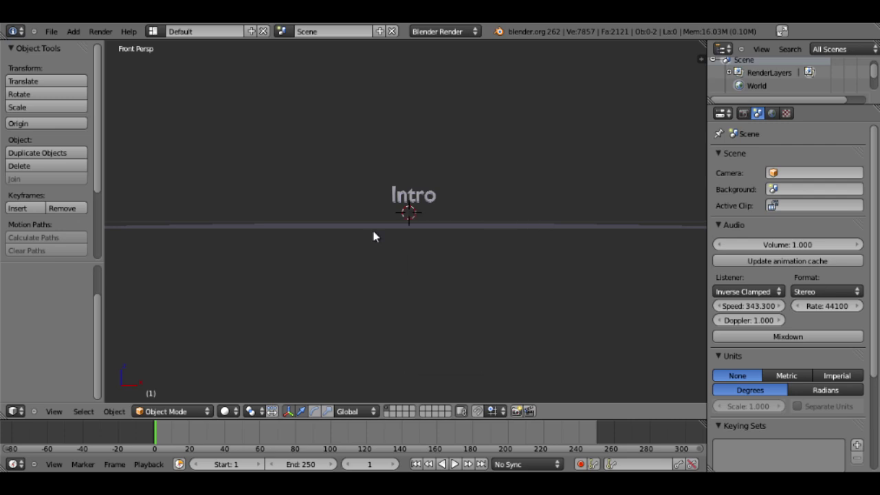
pyautogui.press('space')
pyautogui.click(463, 264)
# Move the camera about 3.38 units away from the text along negative Y and raise it about 0.52 along Z.
pyautogui.moveTo(440, 210); pyautogui.dragTo(334, 246, button='middle')
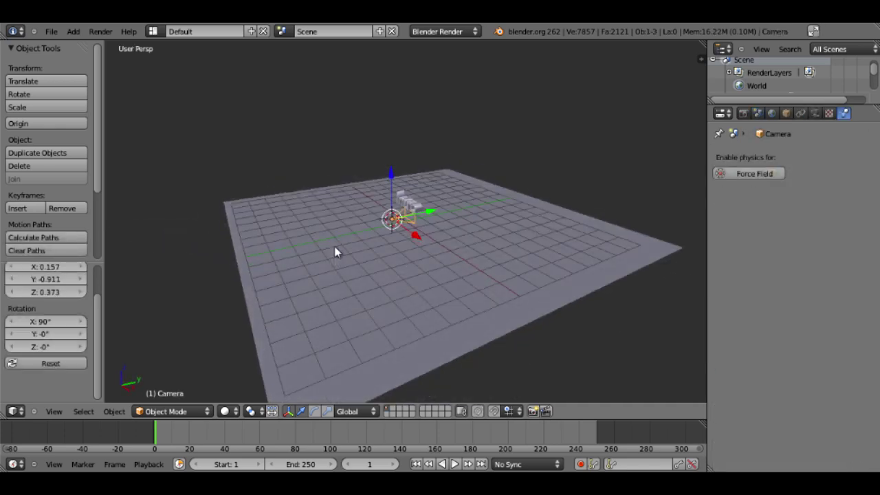
pyautogui.press('g')
pyautogui.press('y')
pyautogui.click(366, 227)
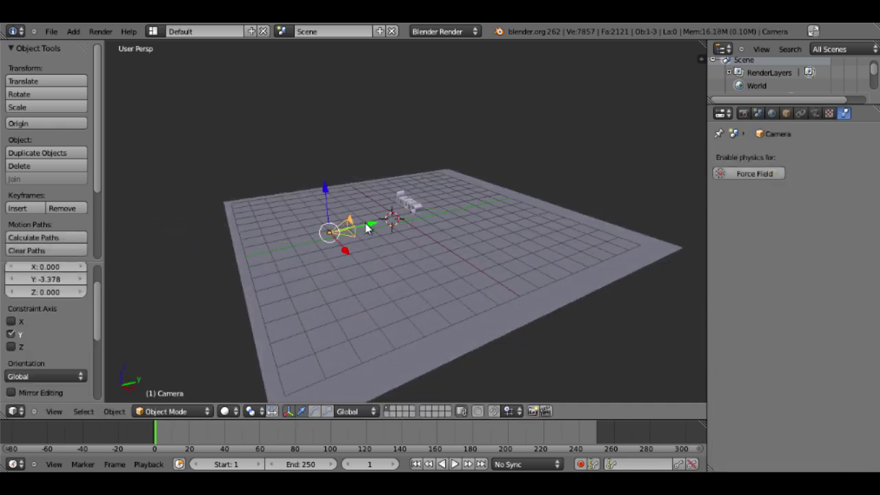
pyautogui.press('g')
pyautogui.press('z')
pyautogui.click(327, 181)
# Look through the camera and shift it about 0.19 along X and 0.15 along Z to centre the text.
pyautogui.press('KP_0')
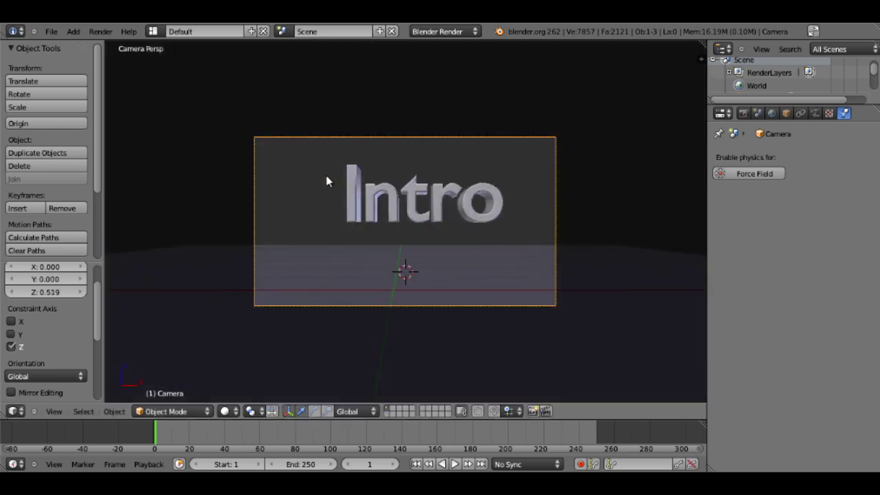
pyautogui.press('g')
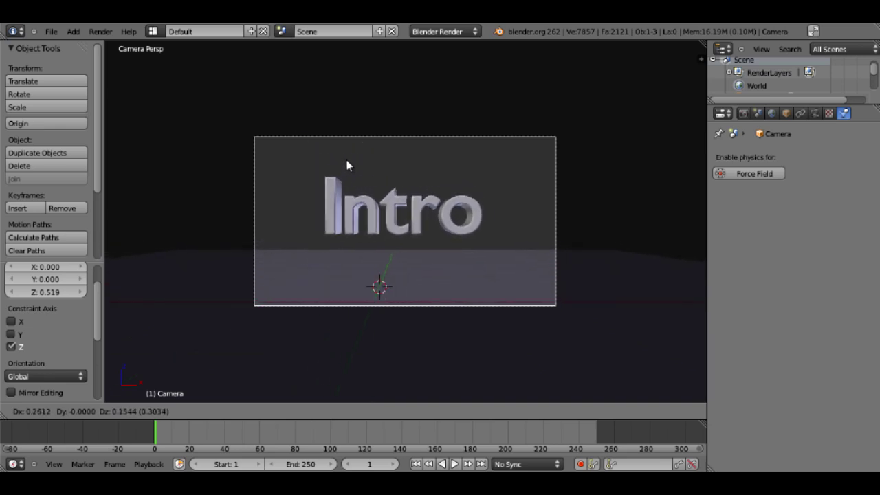
pyautogui.click(342, 161)
# Pull the camera back about 2.24 units along its local Z axis and lower it about 0.23 units to reframe the text.
pyautogui.press('g')
pyautogui.press('z')
pyautogui.press('z')
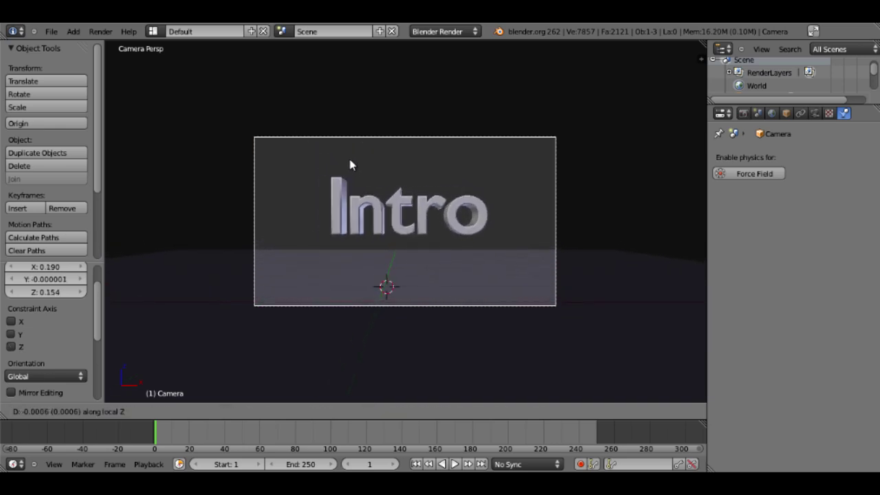
pyautogui.click(349, 206)
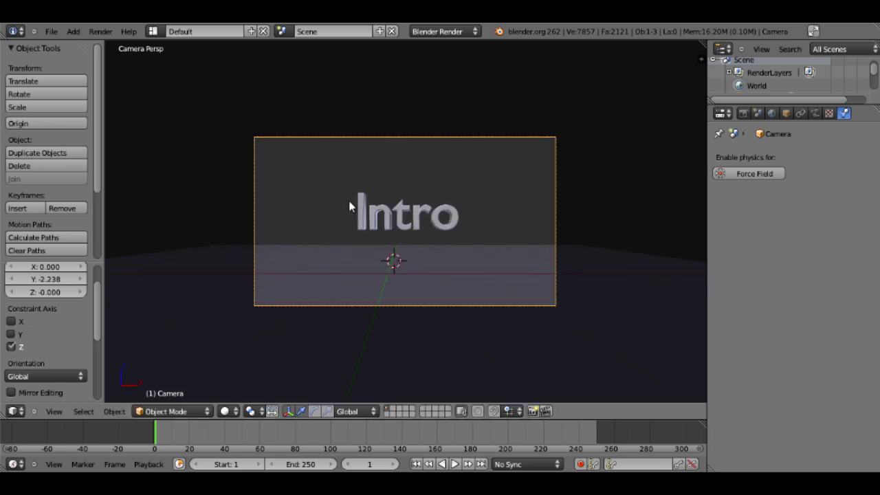
pyautogui.press('g')
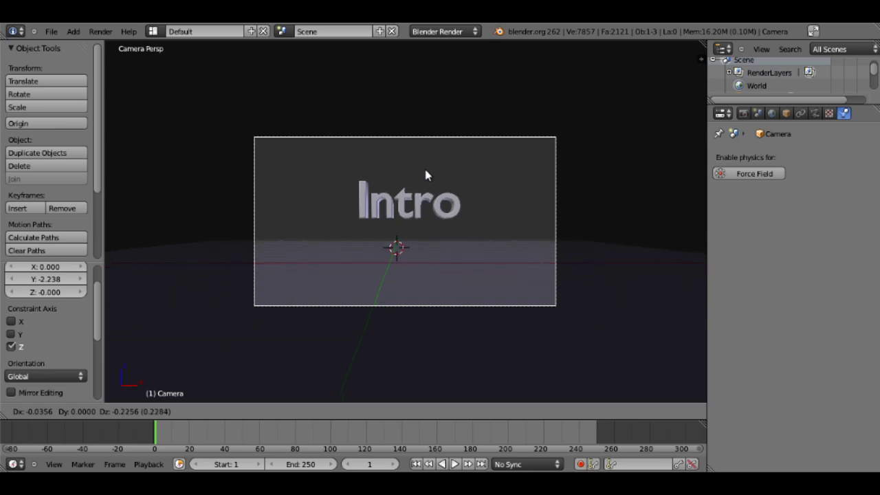
pyautogui.click(425, 175)
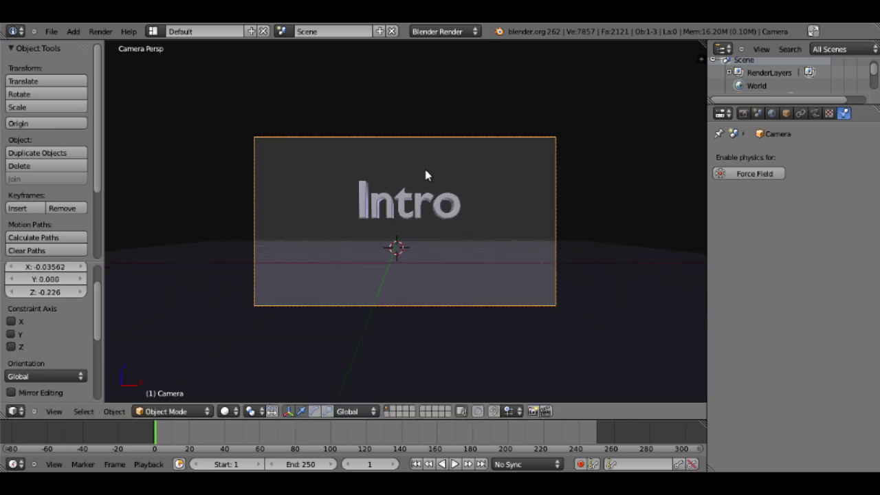
# Play the explosion through the camera to about frame 101 and return to the first frame.
pyautogui.scroll(1, 410, 258)
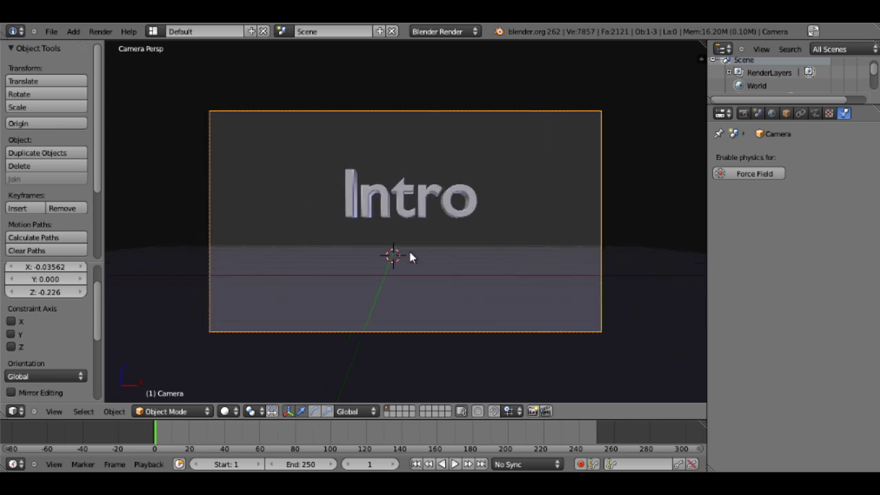
pyautogui.click(455, 464)
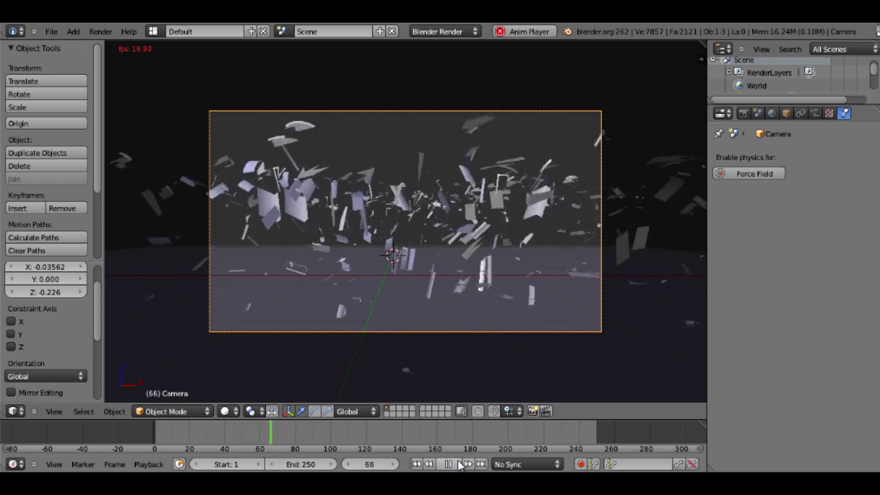
pyautogui.click(448, 464)
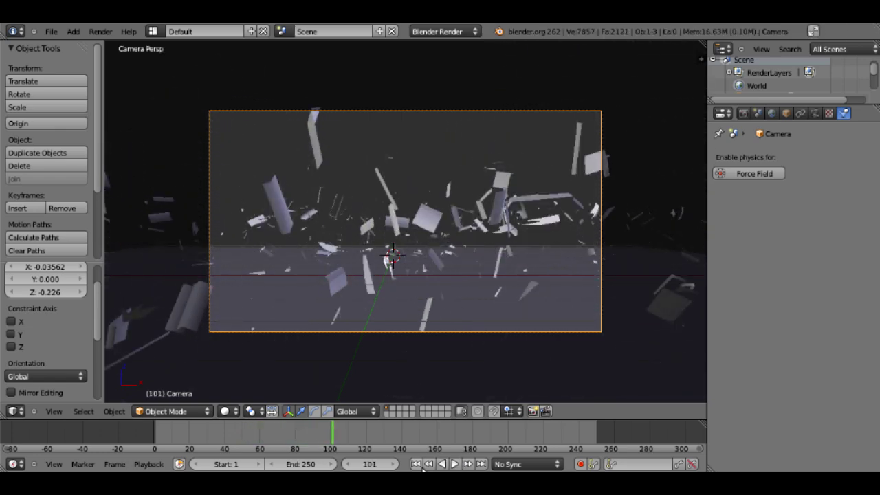
pyautogui.click(416, 464)
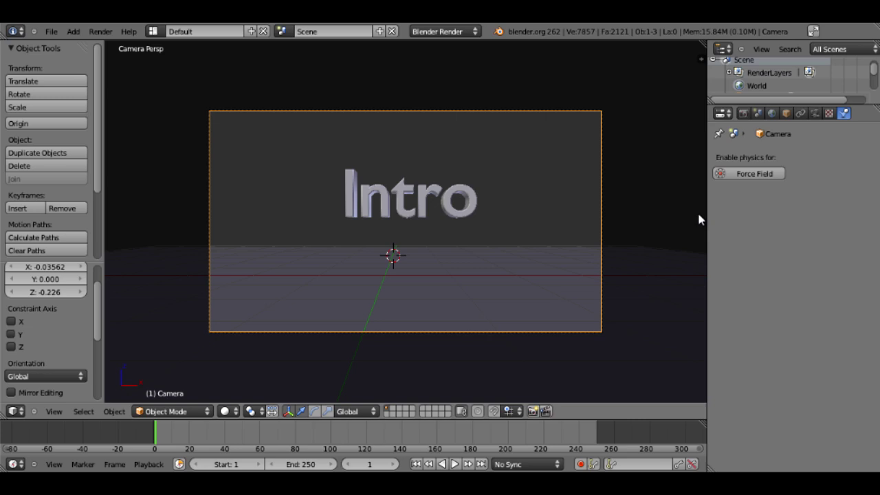
# Leave the camera view and set the diffuse colour of the Intro text's Explode Fade material to saturated bright green.
pyautogui.scroll(-2, 630, 174)
pyautogui.press('KP_0')
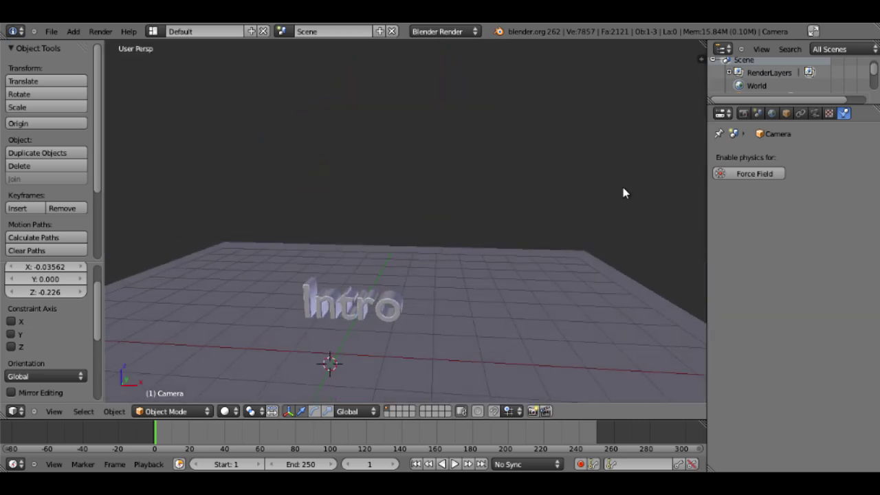
pyautogui.moveTo(623, 187); pyautogui.dragTo(501, 264, button='middle')
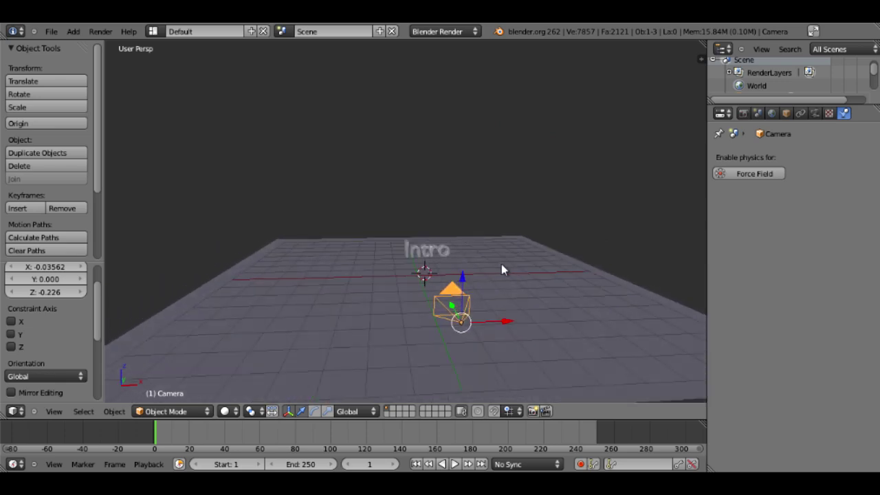
pyautogui.rightClick(427, 248)
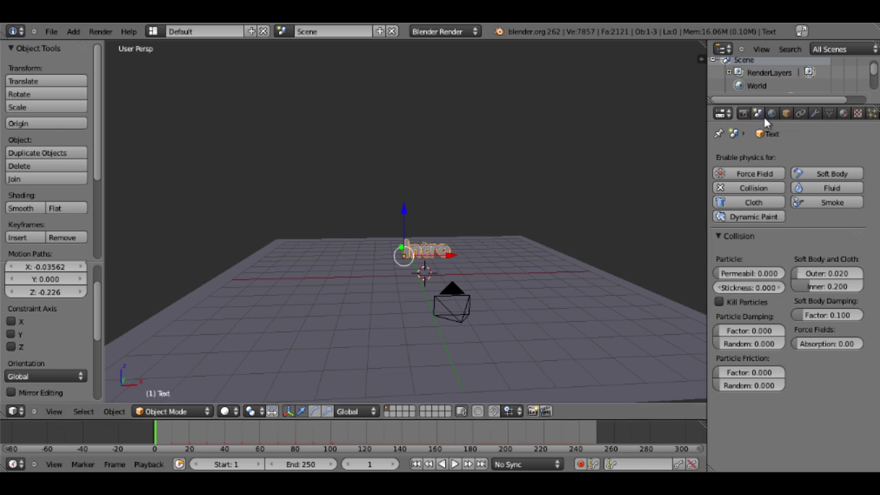
pyautogui.click(845, 113)
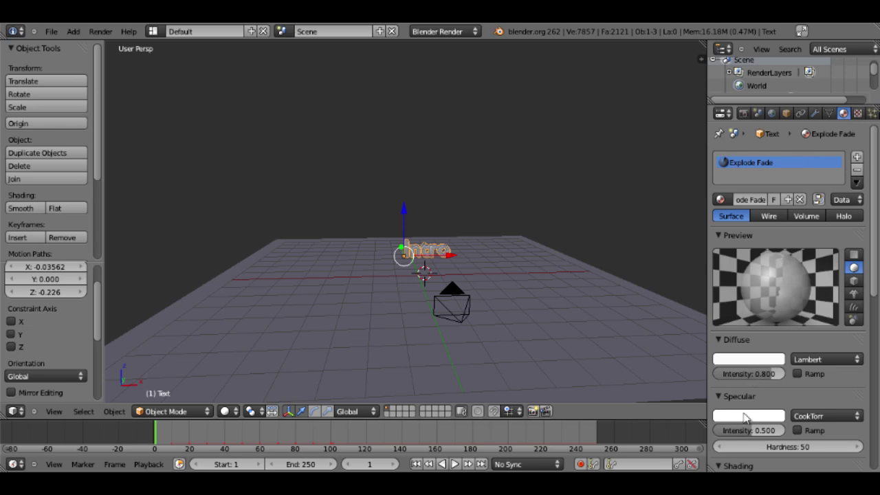
pyautogui.click(739, 364)
pyautogui.click(688, 227)
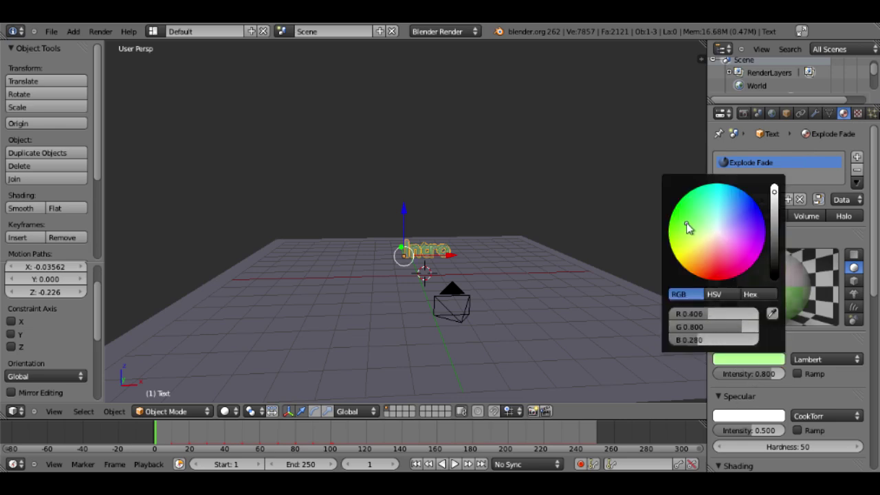
pyautogui.moveTo(687, 227); pyautogui.dragTo(666, 213)
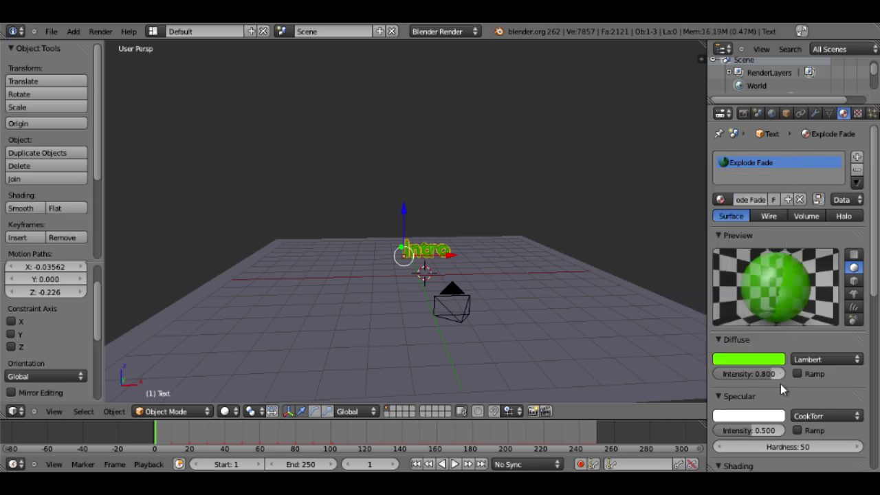
# Set the Emit value of the text's green material to 2.00 so it glows.
pyautogui.scroll(-3, 780, 383)
pyautogui.moveTo(760, 433); pyautogui.dragTo(821, 439)
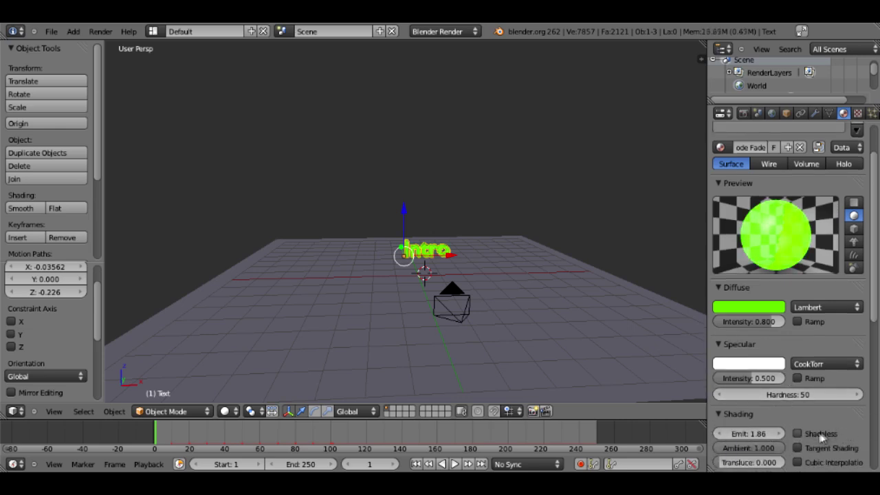
pyautogui.click(738, 438)
pyautogui.write('2')
pyautogui.press('Return')
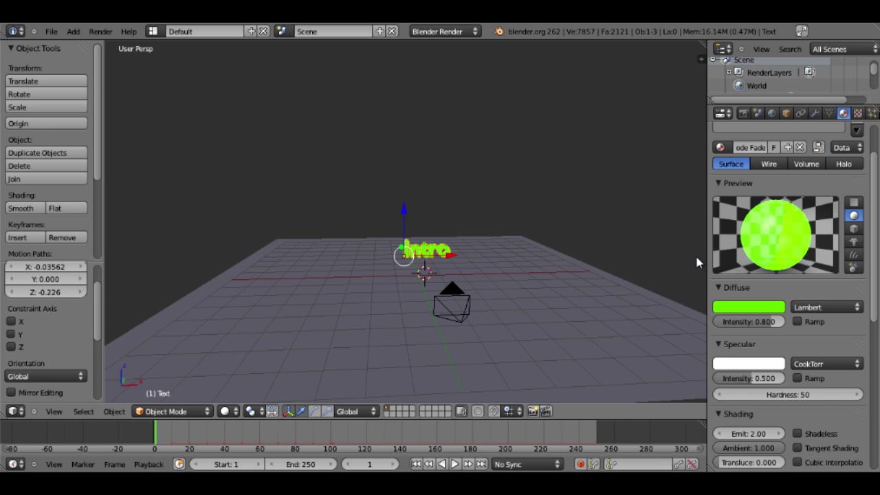
# Darken the world's horizon colour to pure black.
pyautogui.click(772, 114)
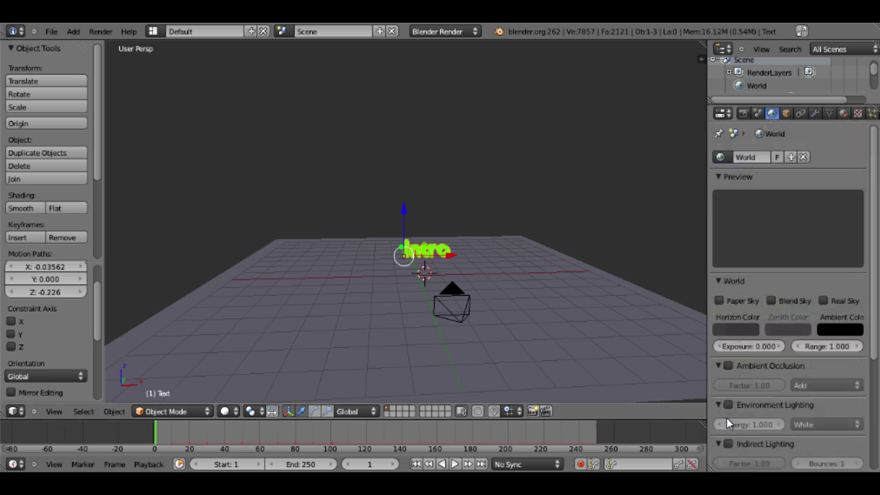
pyautogui.click(738, 330)
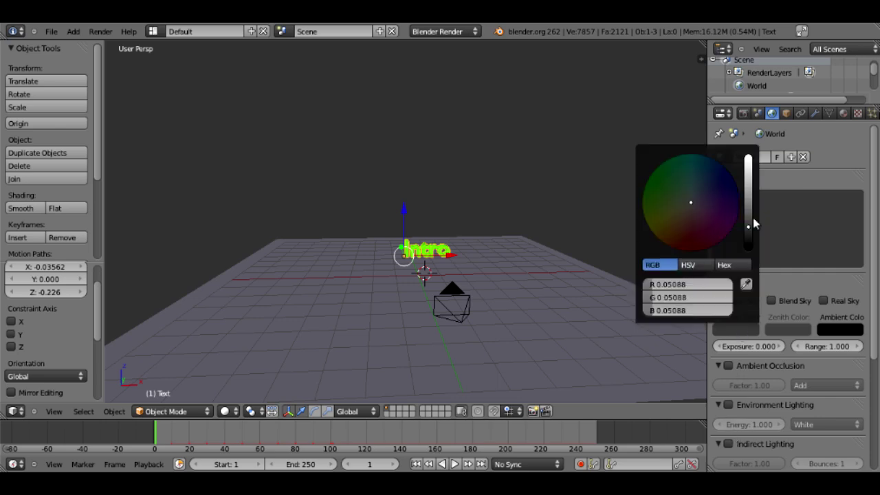
pyautogui.moveTo(755, 223); pyautogui.dragTo(753, 249)
# Enable Indirect Lighting for the world and switch its gather method to Approximate.
pyautogui.scroll(-1, 790, 335)
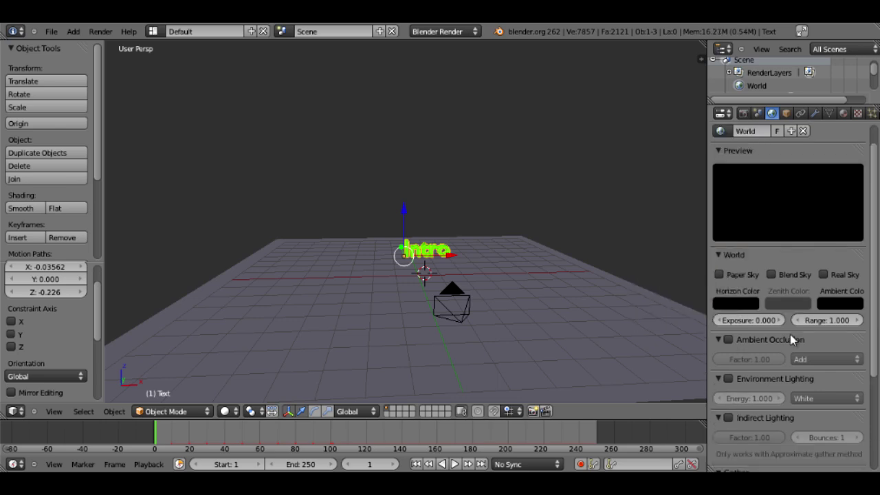
pyautogui.click(729, 417)
pyautogui.scroll(-2, 744, 413)
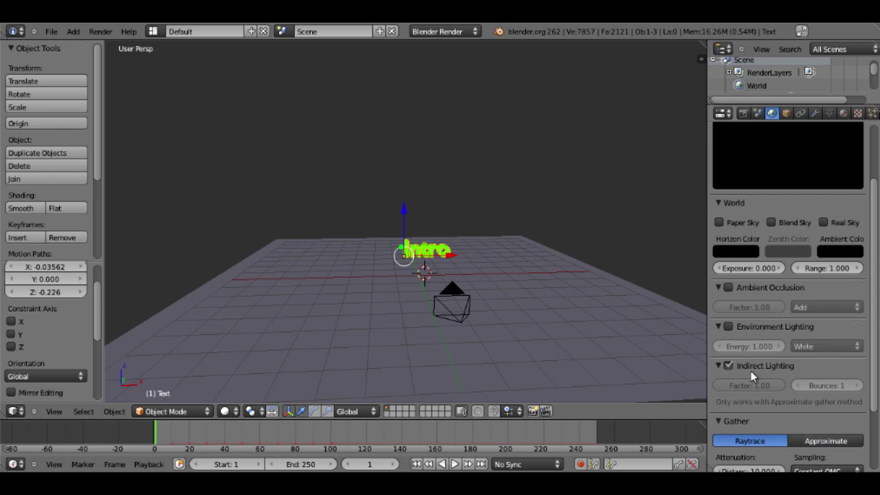
pyautogui.click(825, 441)
pyautogui.scroll(-1, 824, 443)
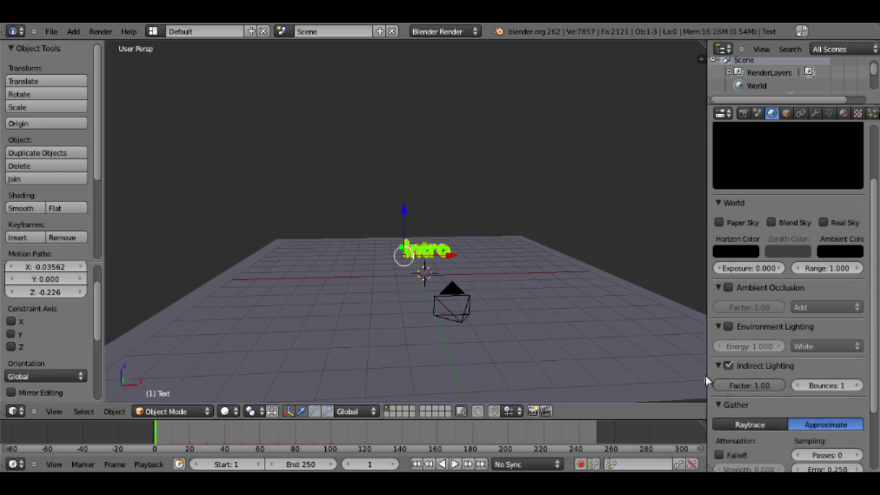
# Test-render frame 1 and frame 59 of the explosion to check the glow, closing each render.
pyautogui.press('F12')
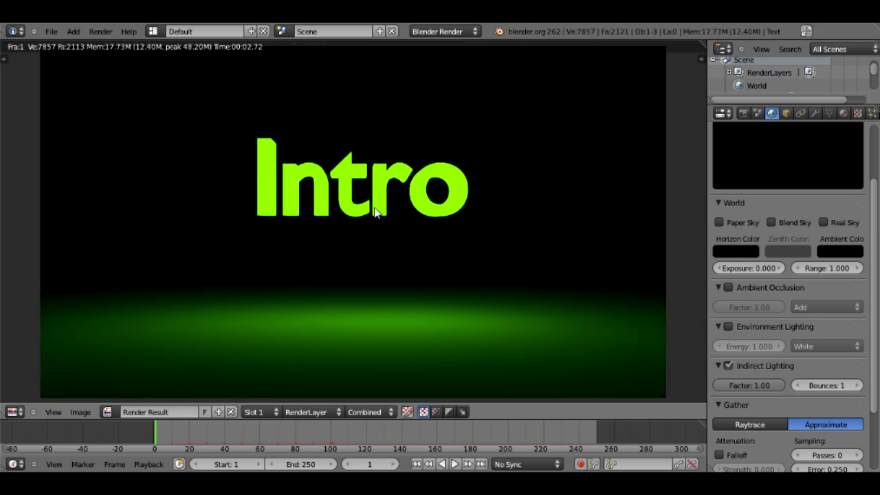
pyautogui.press('Escape')
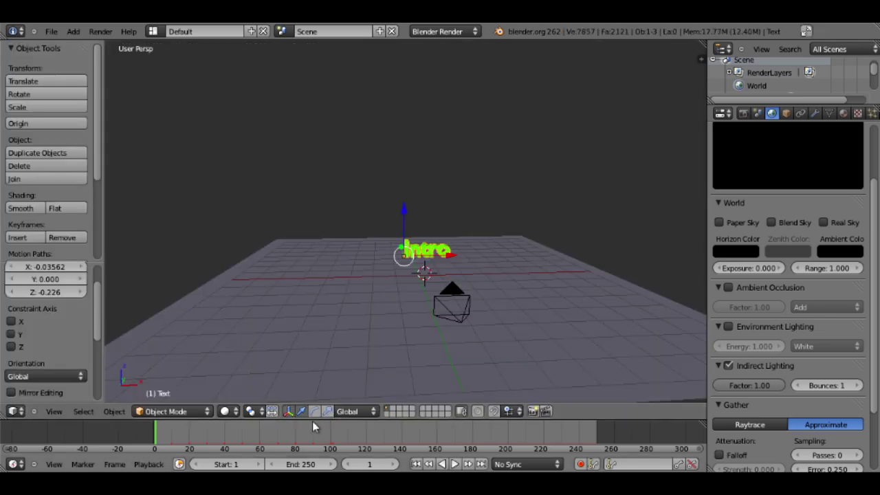
pyautogui.hotkey('alt', 'a')
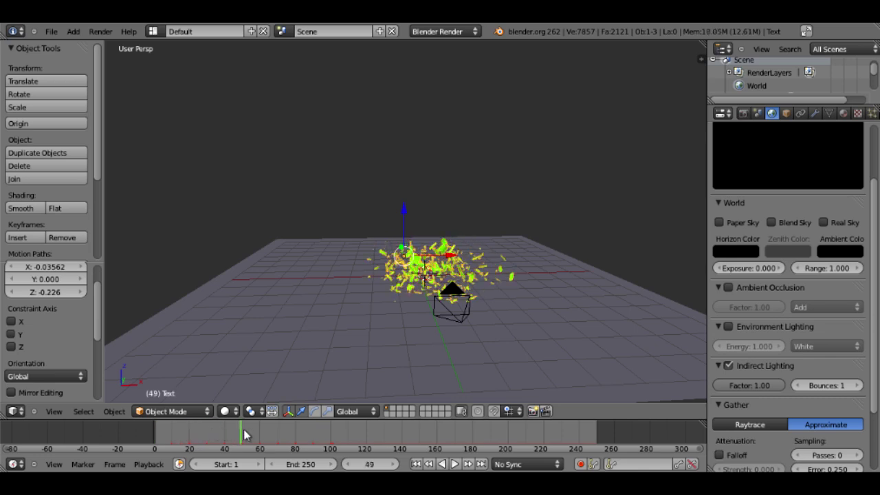
pyautogui.press('F12')
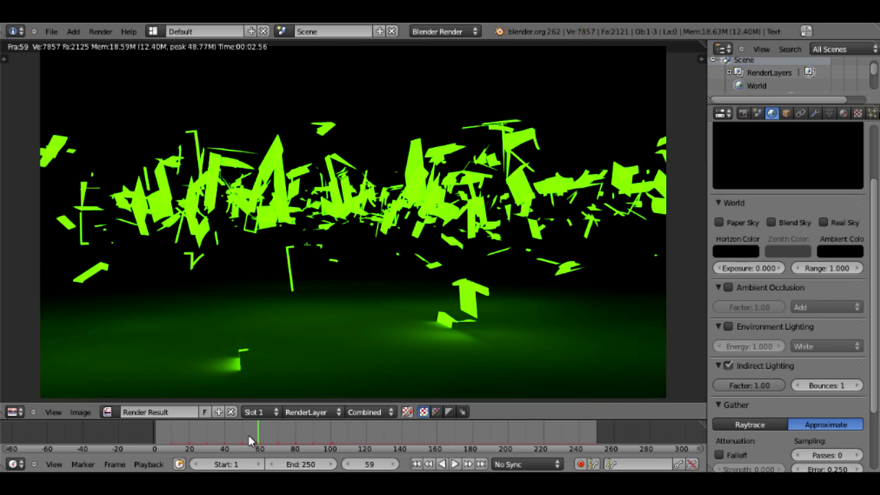
pyautogui.press('Escape')
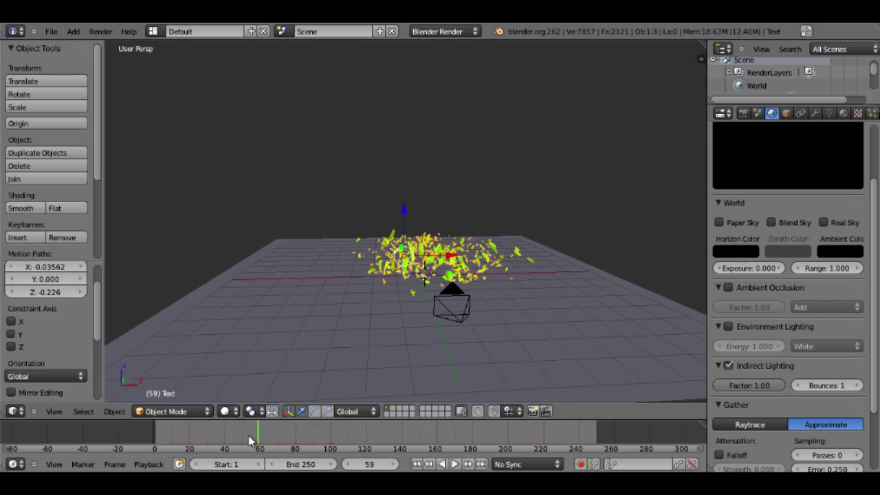
# Test-render frame 70 and frame 37 to check how the flying pieces light the floor, closing each render.
pyautogui.moveTo(249, 435); pyautogui.dragTo(278, 429)
pyautogui.press('F12')
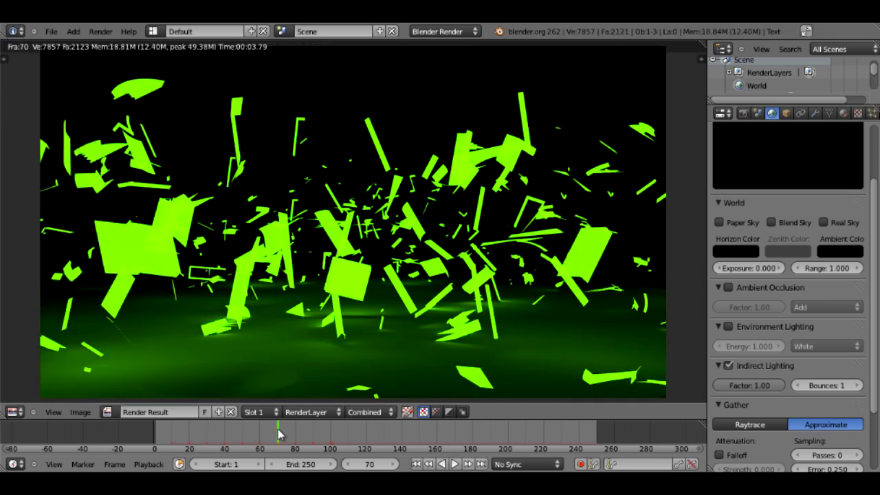
pyautogui.press('Escape')
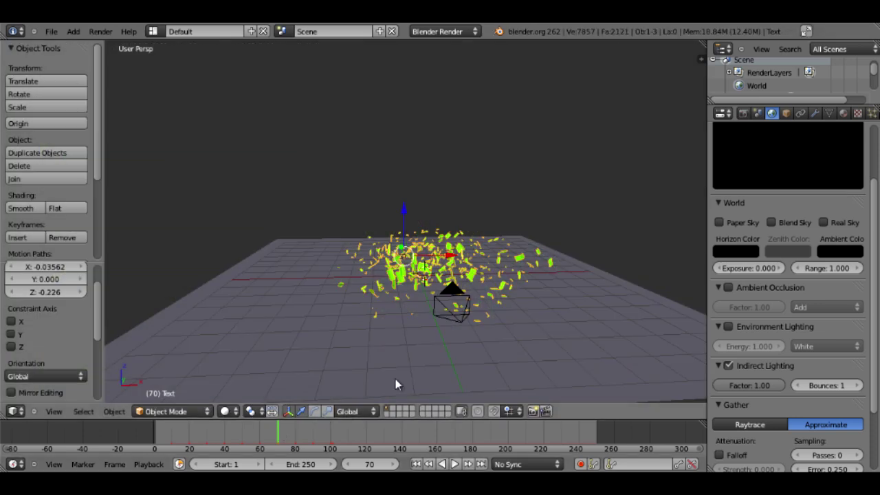
pyautogui.moveTo(399, 385); pyautogui.dragTo(500, 328, button='middle')
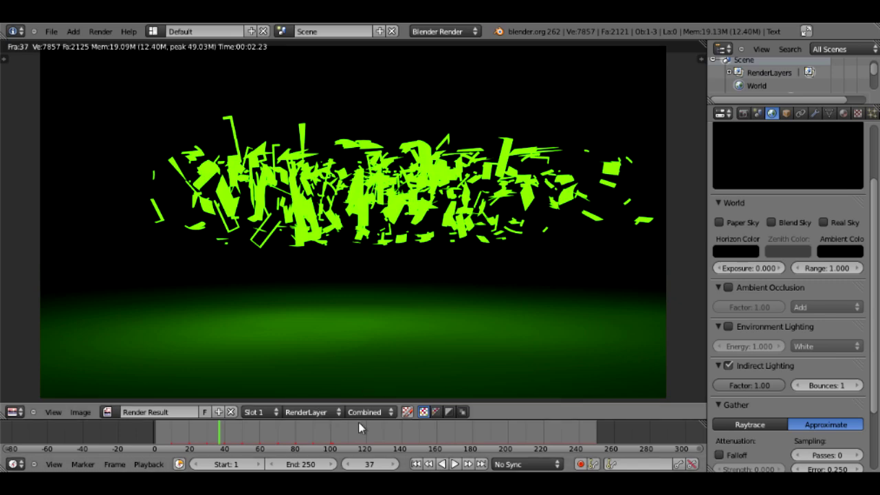
pyautogui.press('Escape')
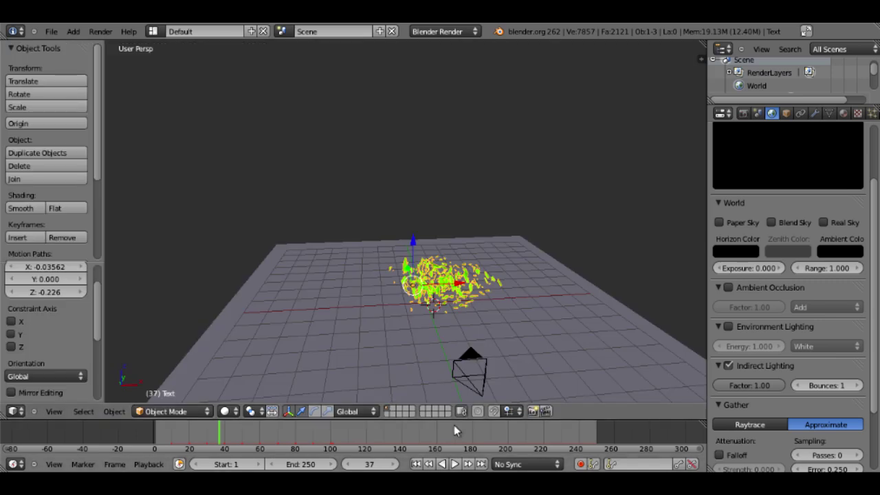
# Play the explosion in the user perspective view and stop it at frame 215.
pyautogui.click(454, 464)
pyautogui.click(455, 464)
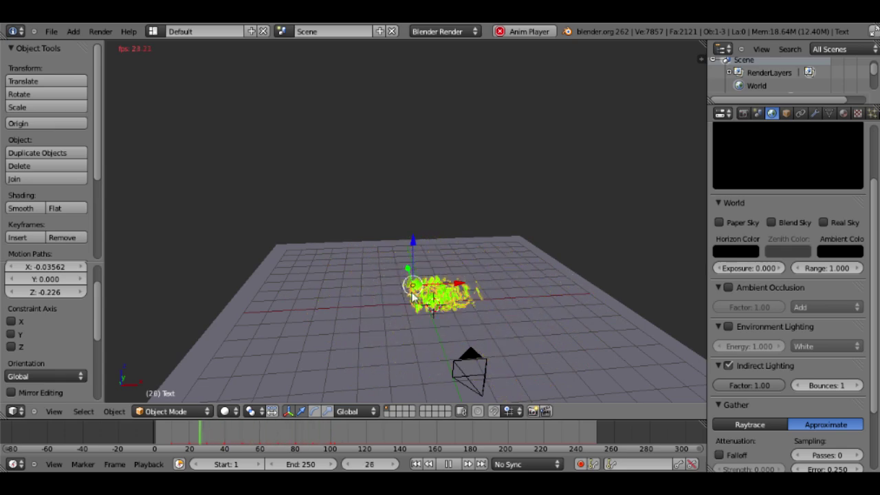
pyautogui.click(447, 464)
pyautogui.scroll(-2, 512, 298)
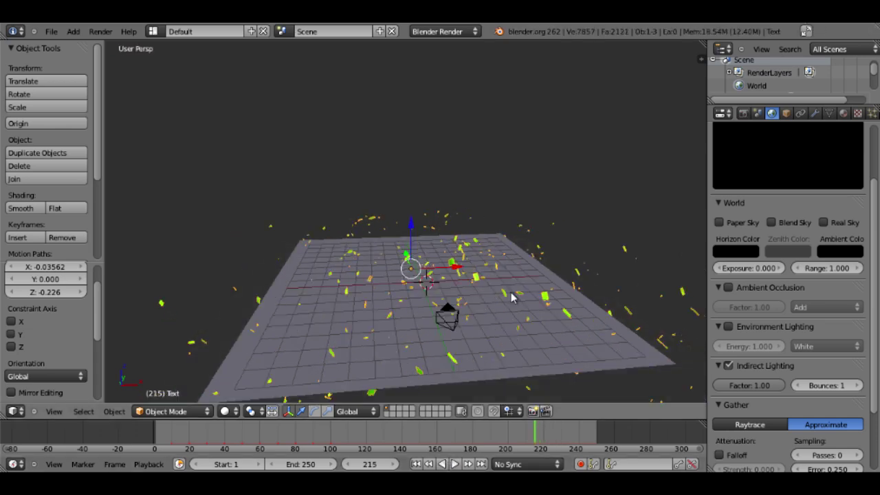